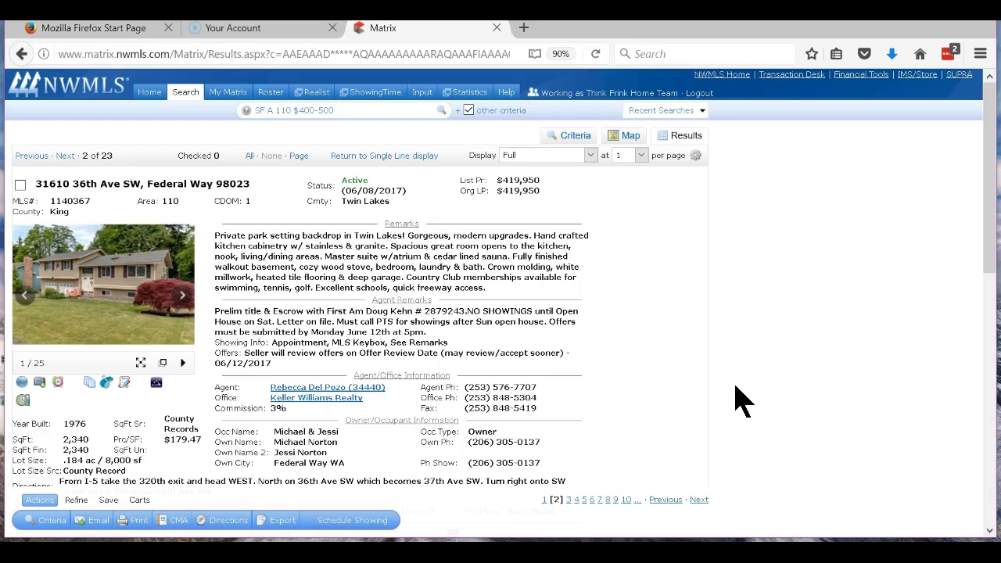
pyautogui.click(687, 340)
pyautogui.click(145, 176)
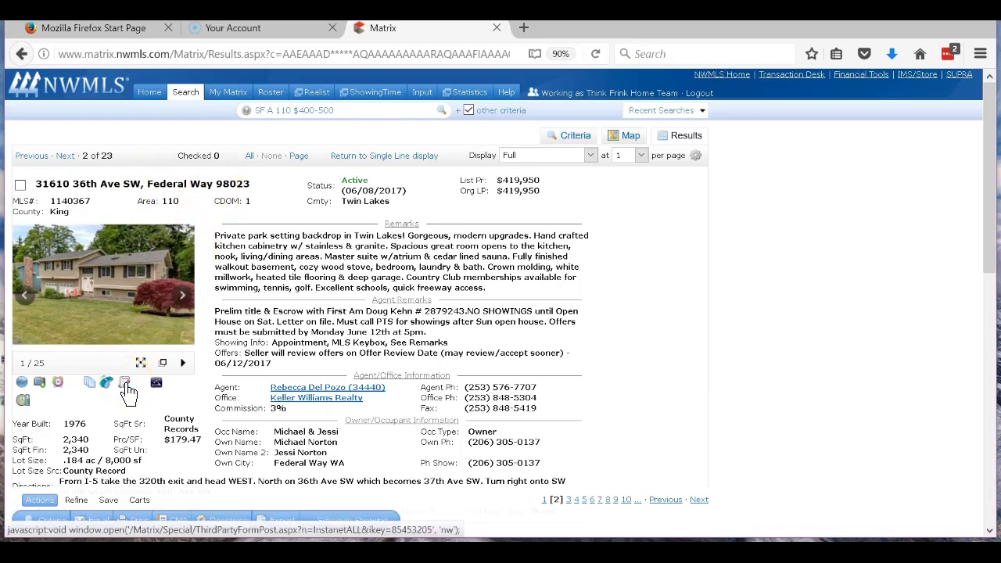
pyautogui.click(126, 384)
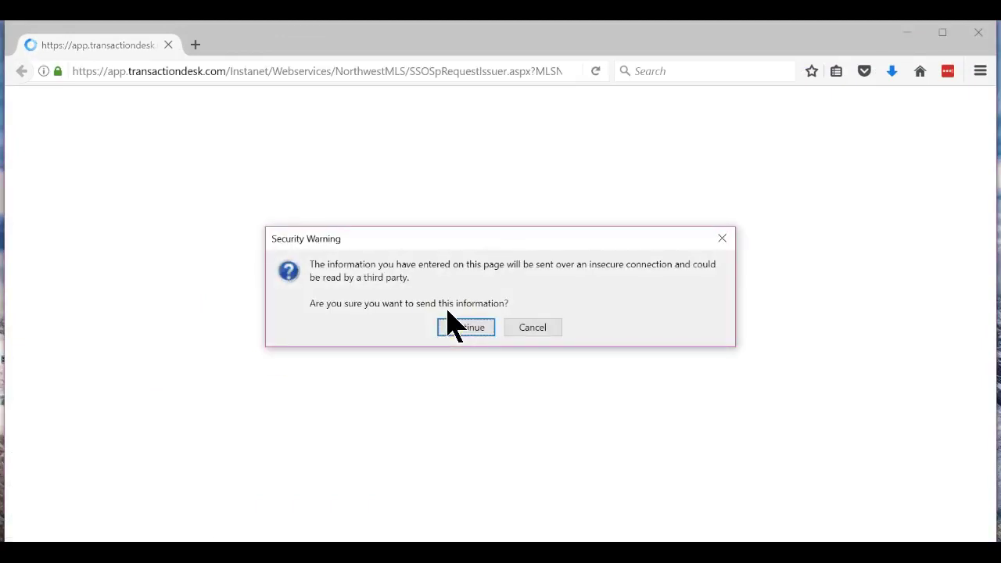
pyautogui.click(459, 328)
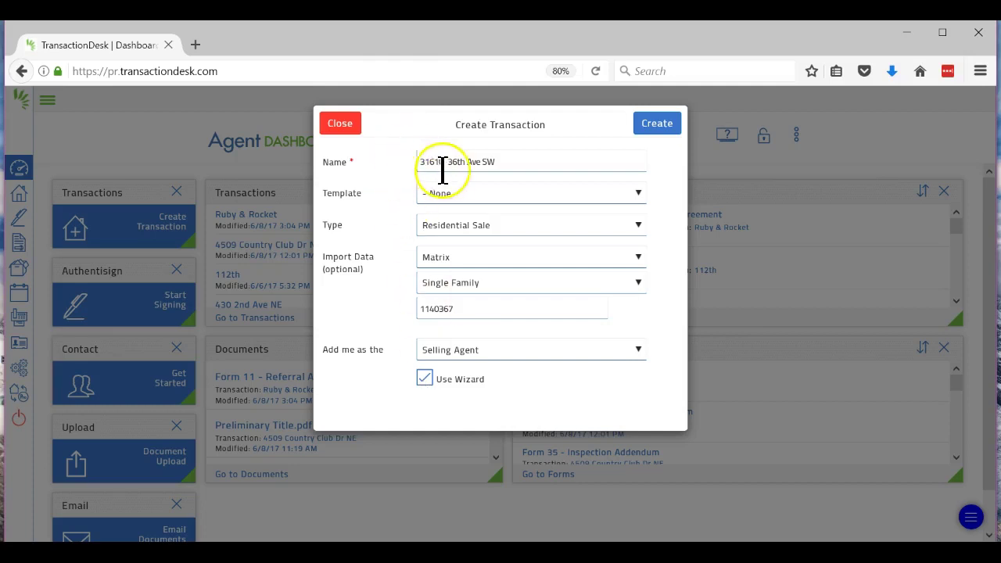
pyautogui.click(637, 195)
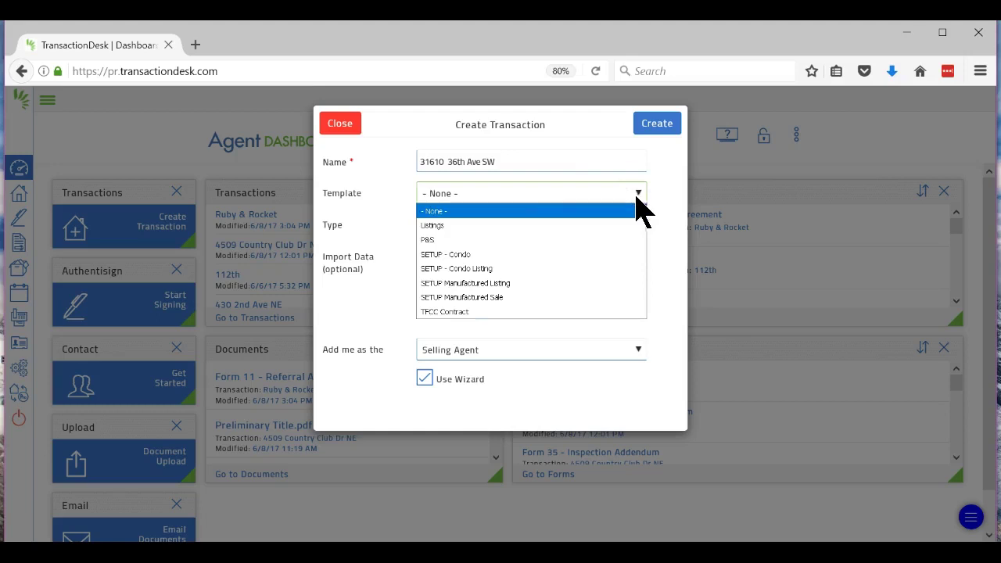
pyautogui.click(528, 237)
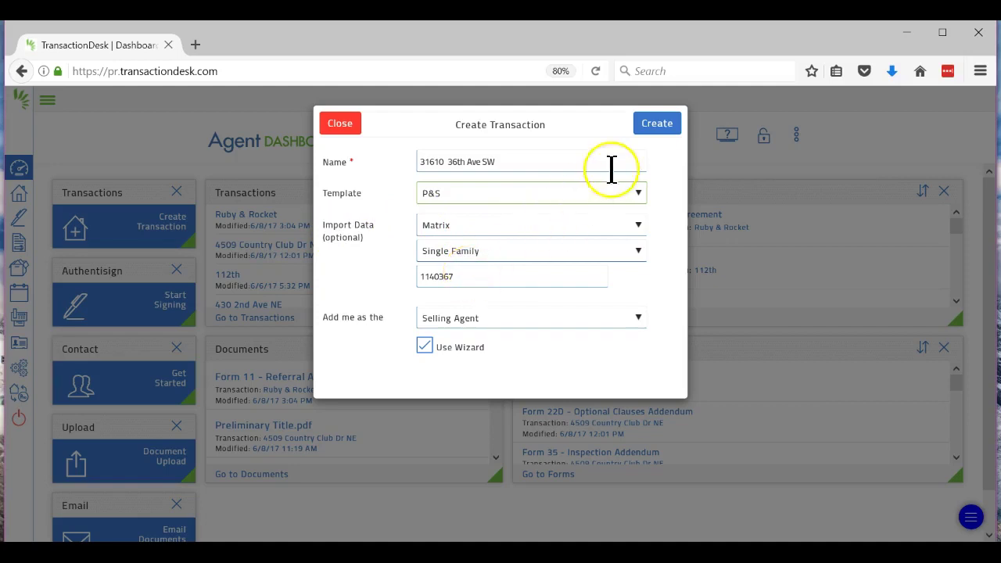
pyautogui.click(653, 130)
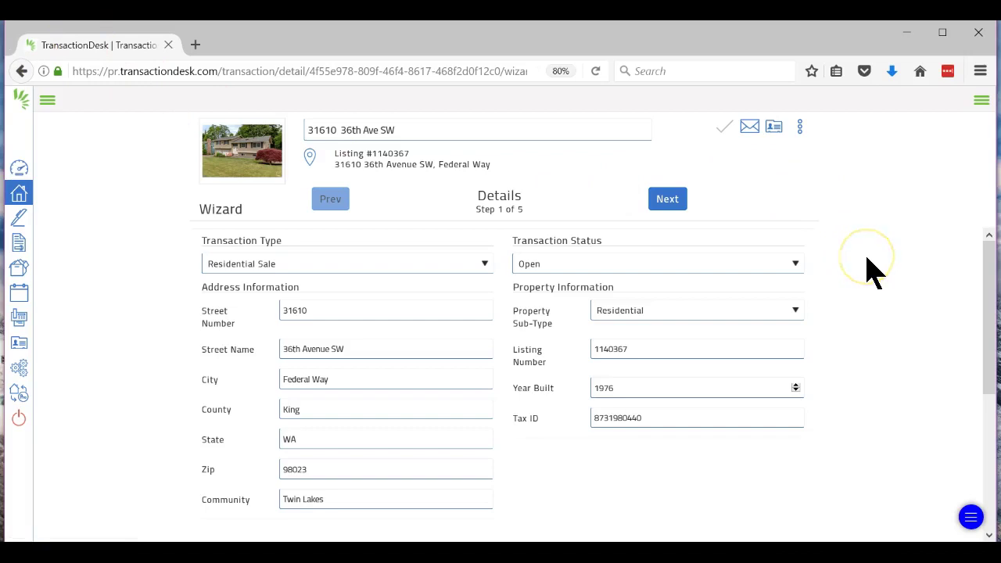
# Step: Enter 400000 as the purchase price in the transaction's Details step
pyautogui.scroll(-5, 871, 267)
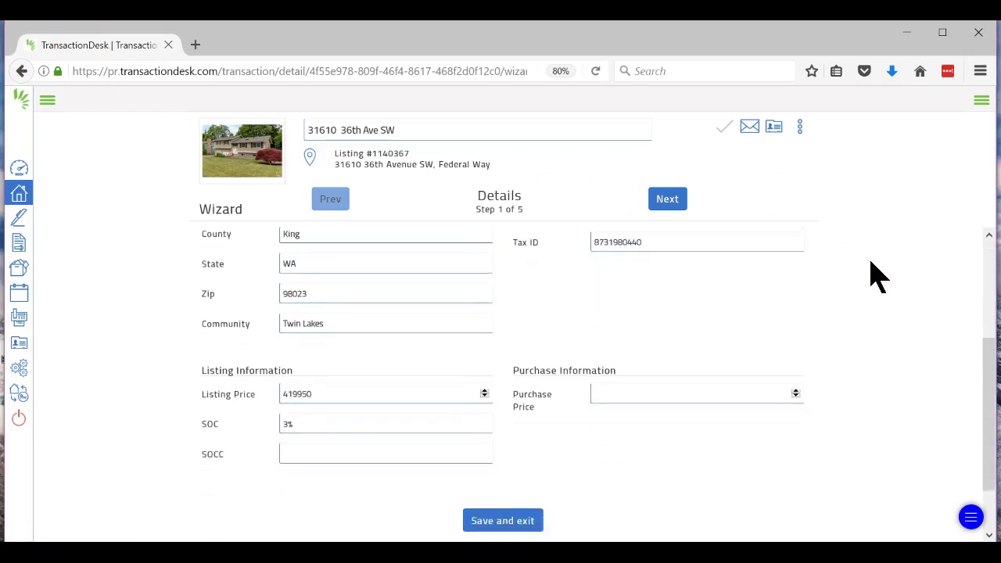
pyautogui.scroll(-1, 871, 270)
pyautogui.click(688, 344)
pyautogui.write('400000')
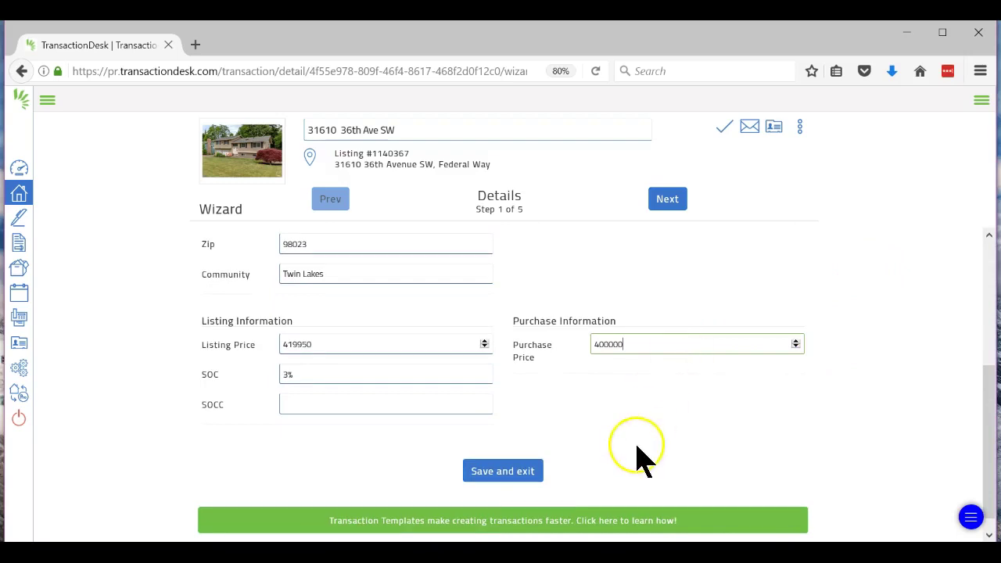
pyautogui.click(638, 459)
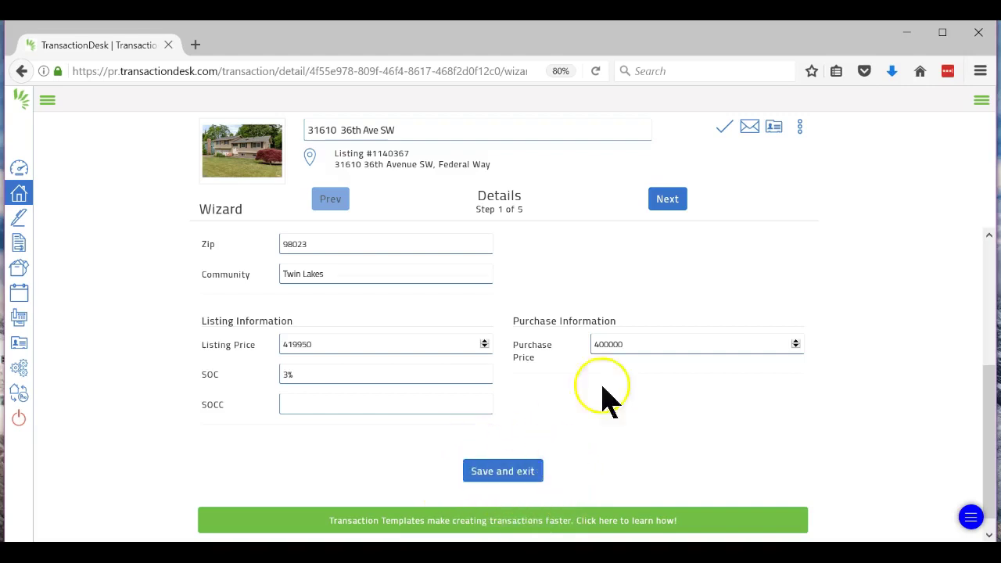
pyautogui.click(980, 100)
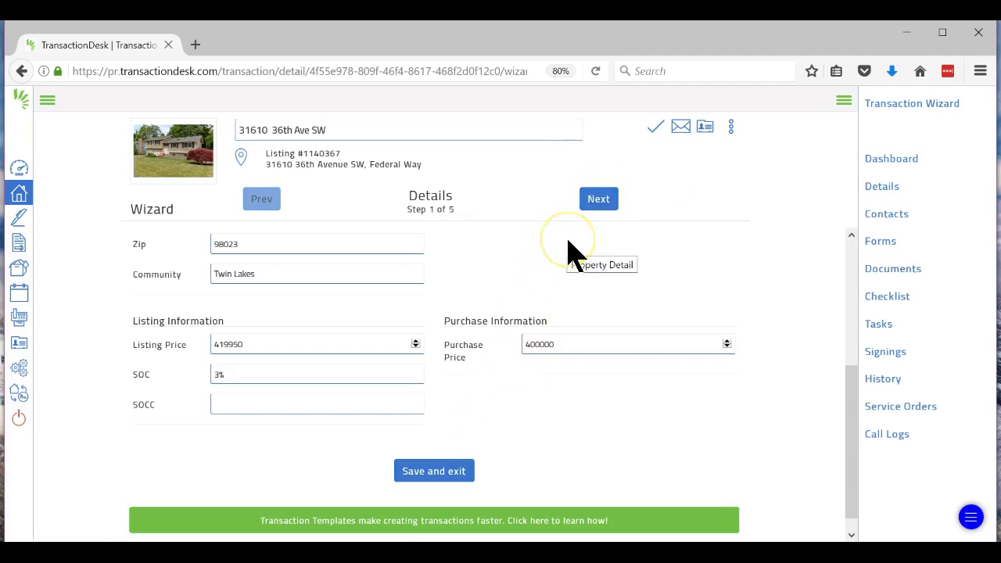
pyautogui.click(843, 104)
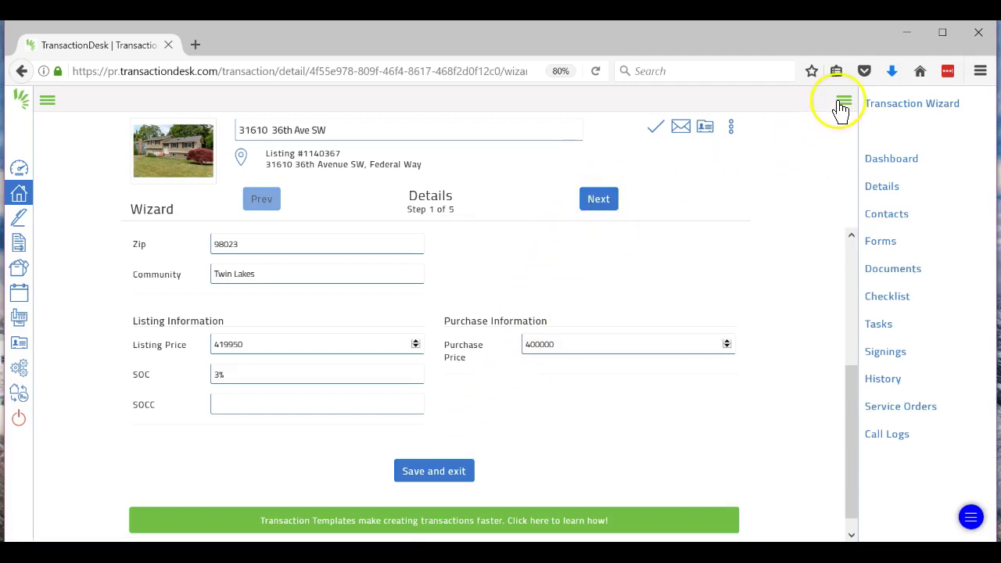
pyautogui.click(894, 166)
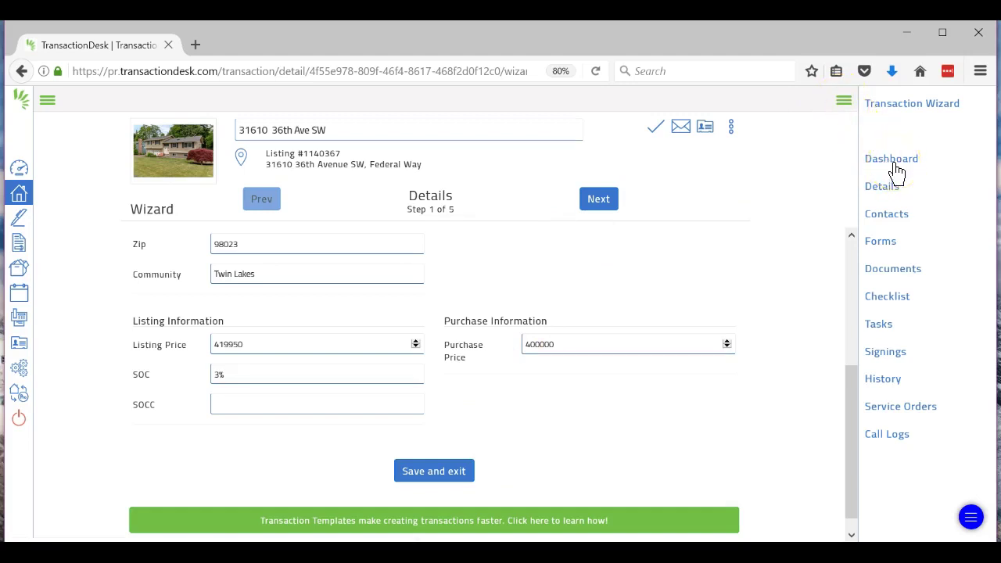
pyautogui.click(892, 226)
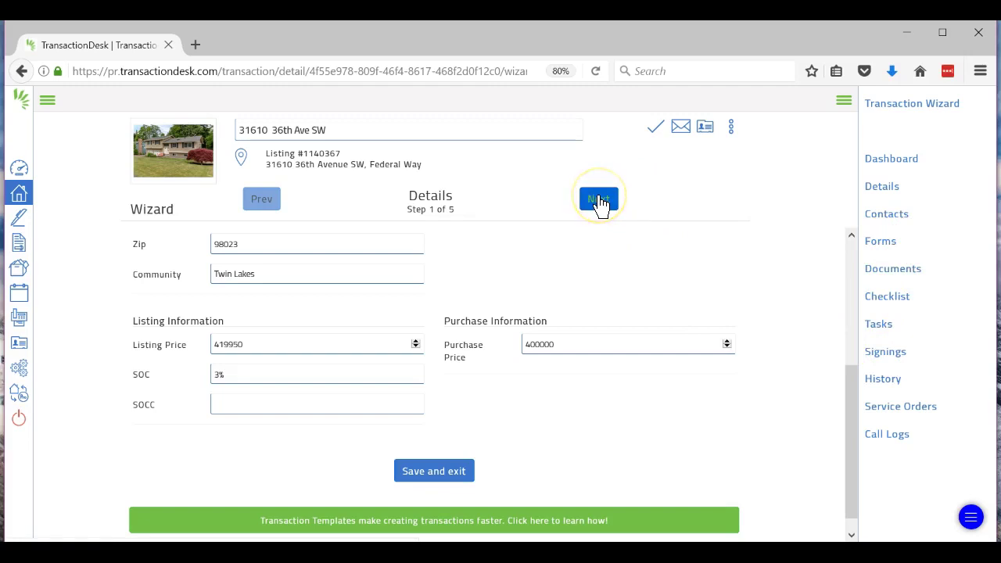
# Step: Set the purchase and sale agreement date and offer expiration date to 06/09/2017
pyautogui.click(843, 101)
pyautogui.click(666, 199)
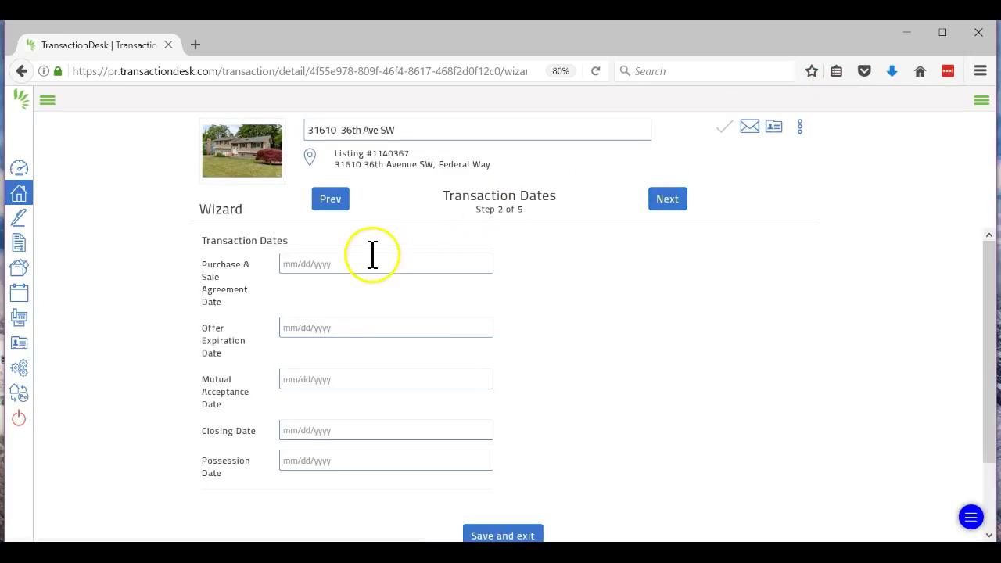
pyautogui.click(371, 262)
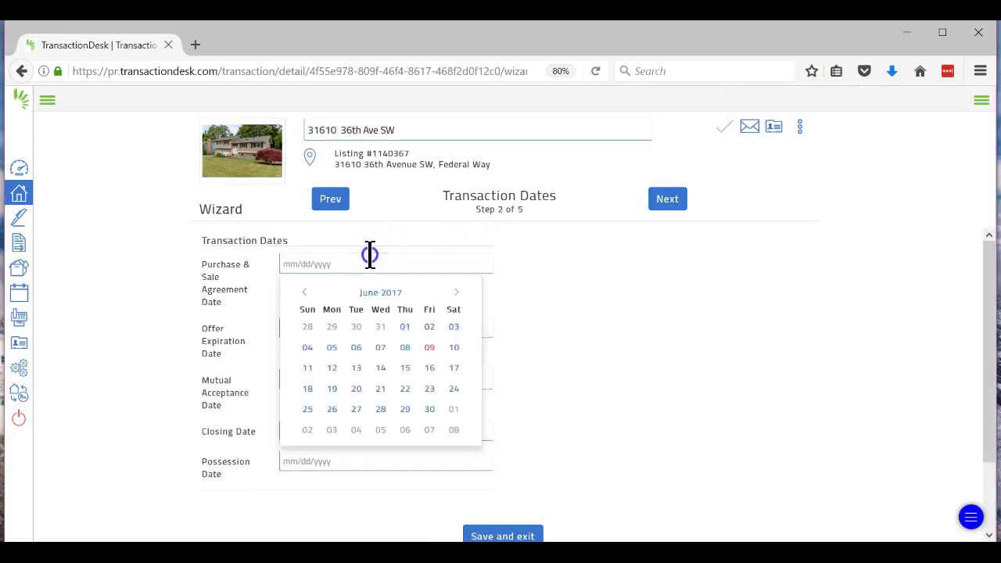
pyautogui.click(430, 347)
pyautogui.click(321, 328)
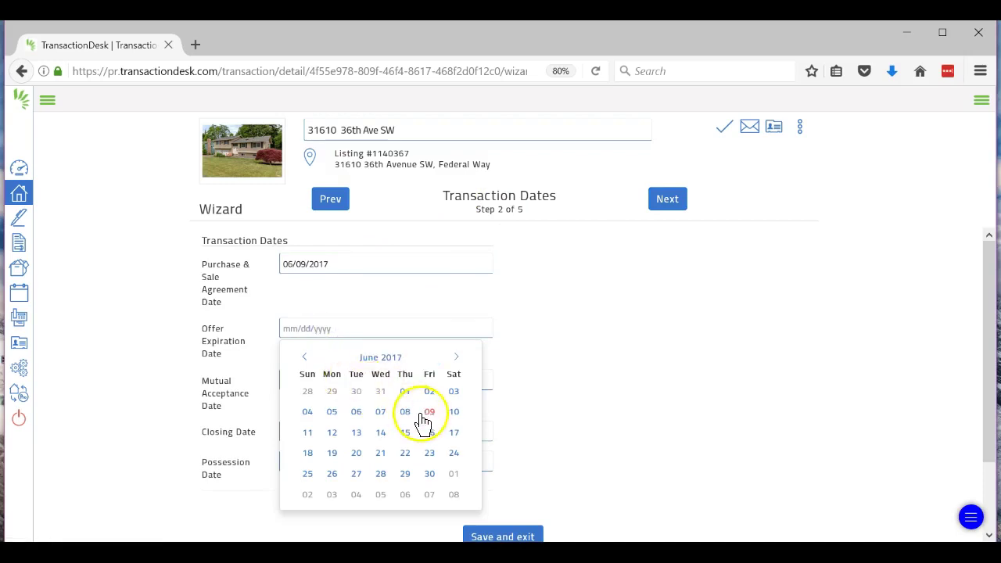
pyautogui.click(430, 411)
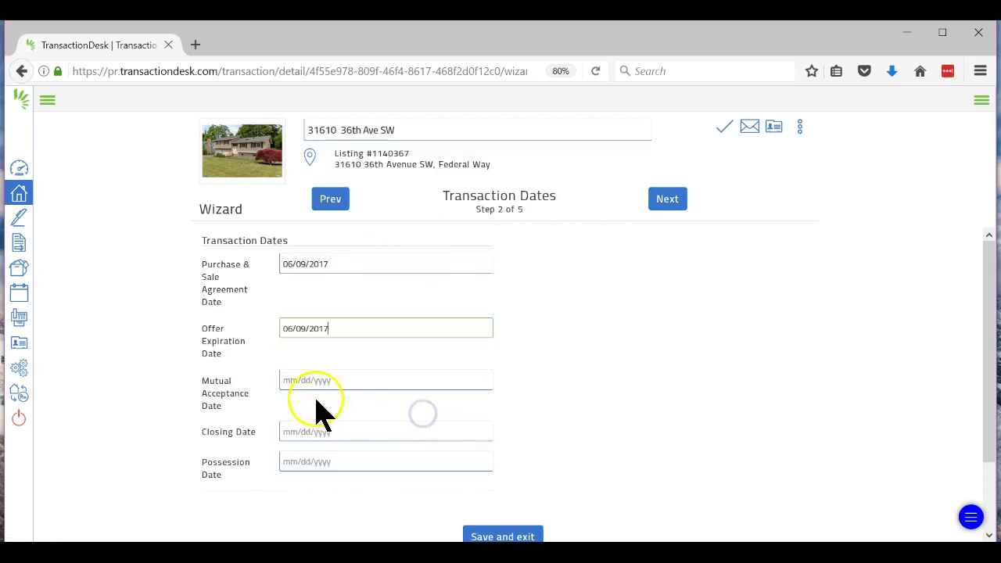
# Step: Set closing and possession dates to 07/12/2017 and continue to the Contacts step
pyautogui.click(285, 430)
pyautogui.scroll(-2, 650, 380)
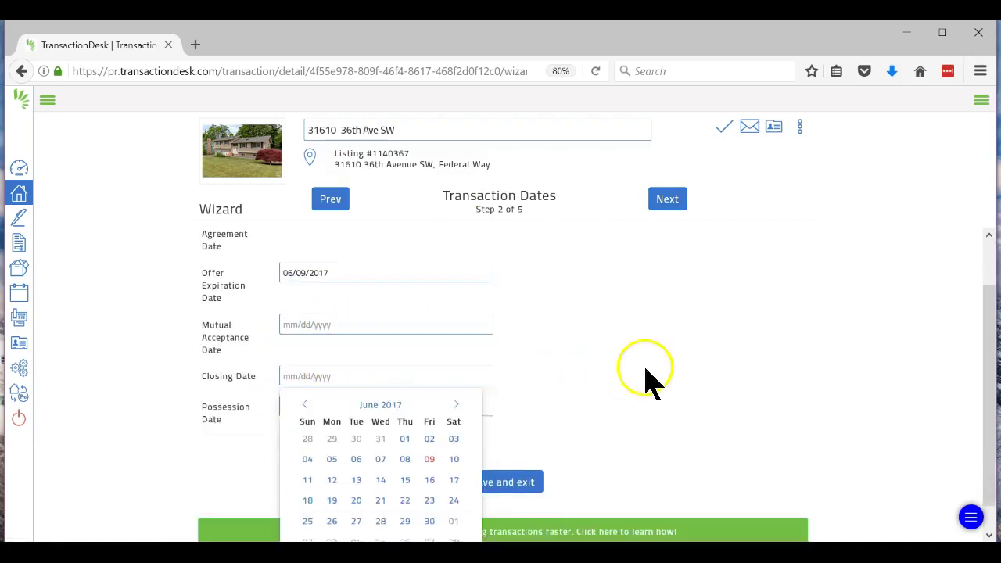
pyautogui.click(456, 381)
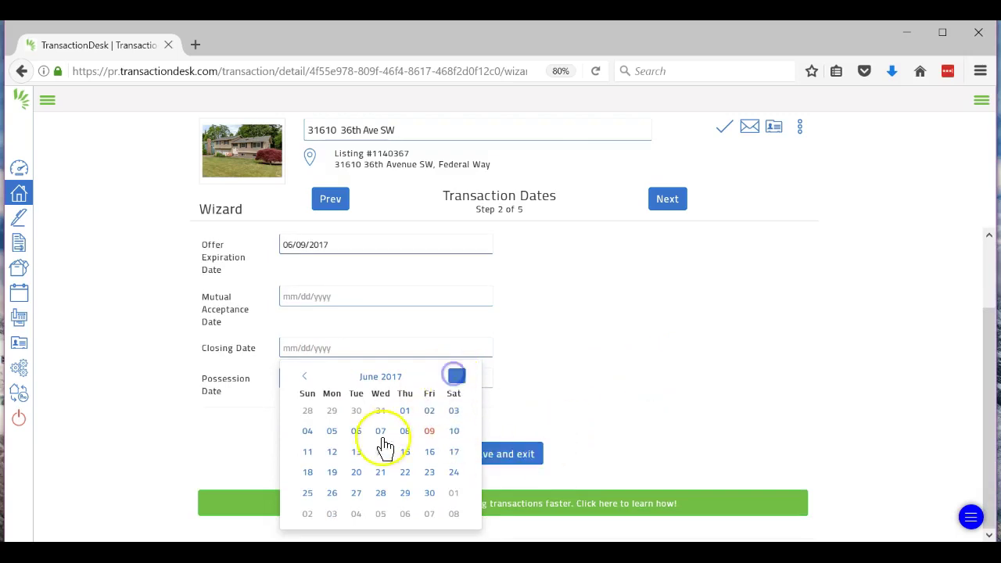
pyautogui.click(381, 451)
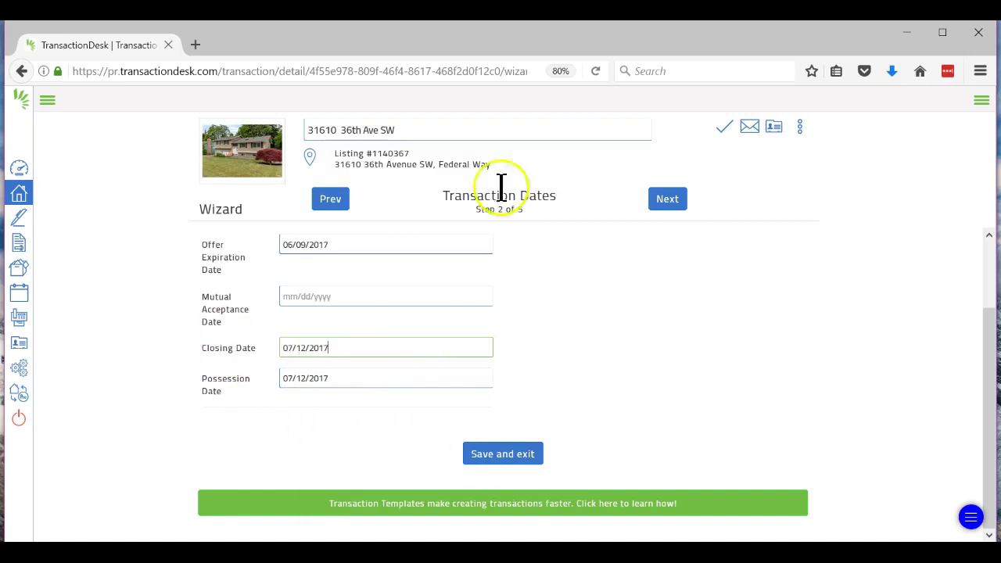
pyautogui.click(665, 201)
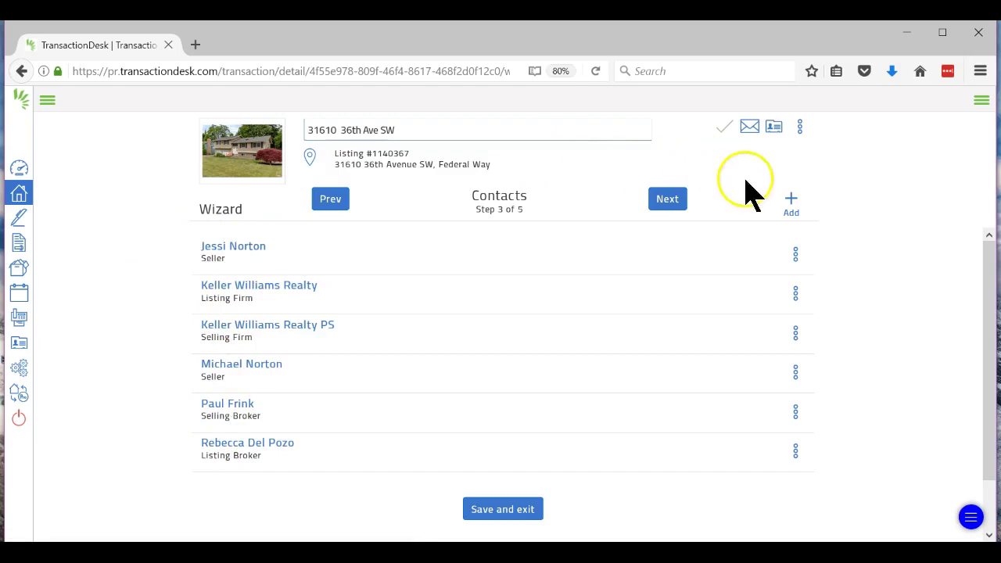
# Step: Create a Buyer-type transaction contact with the buyer's first and last name, then proceed to Forms
pyautogui.click(791, 204)
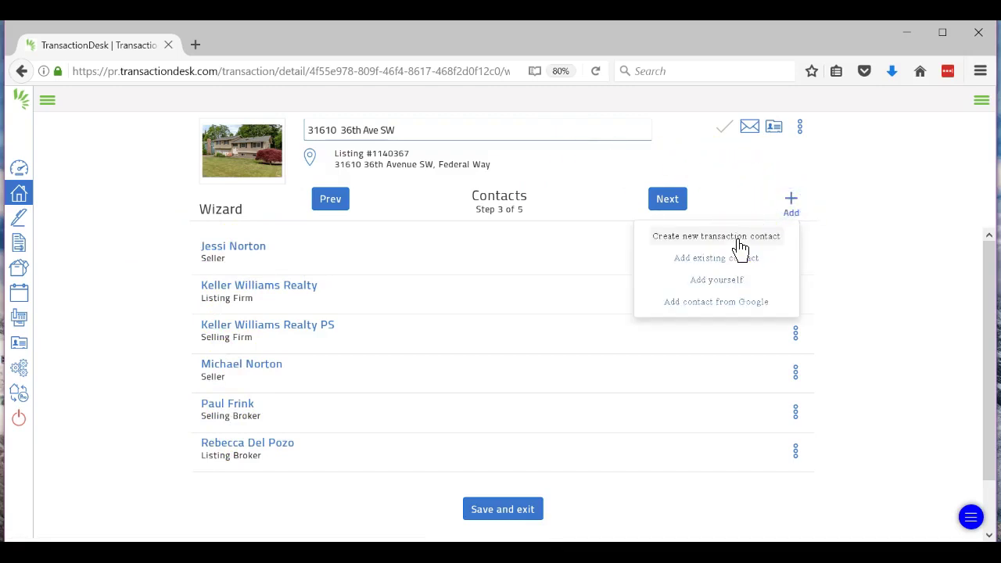
pyautogui.click(738, 236)
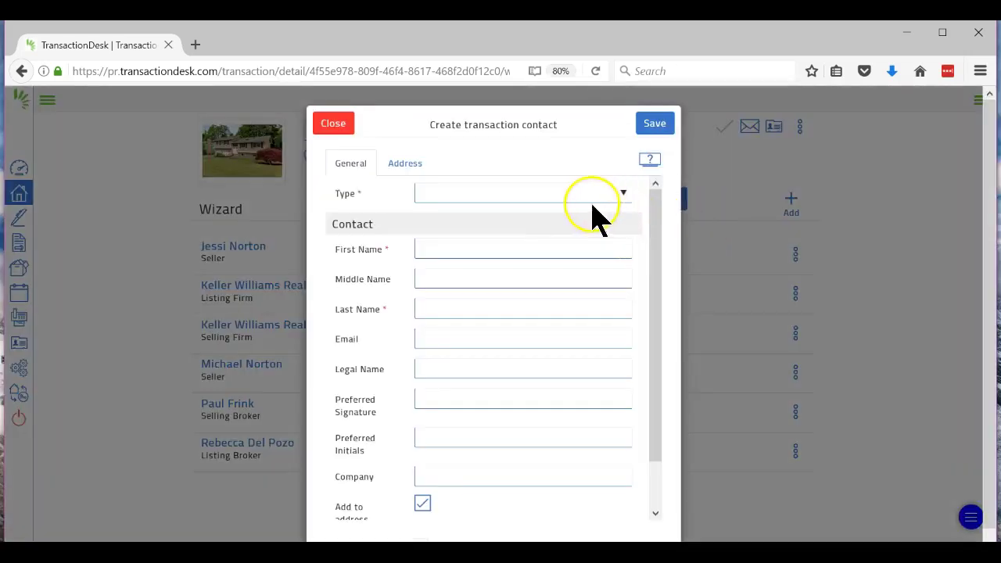
pyautogui.click(626, 193)
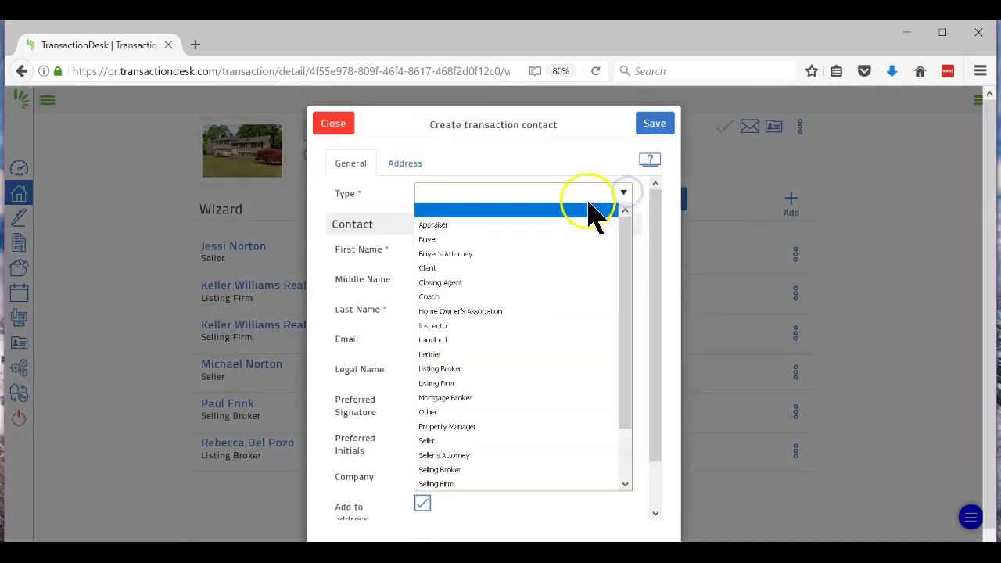
pyautogui.click(505, 237)
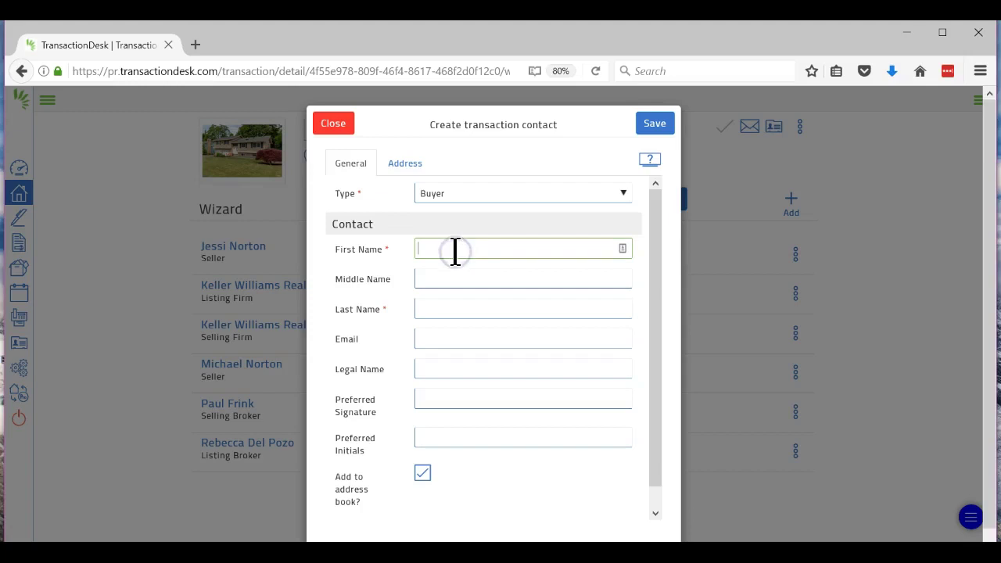
pyautogui.click(455, 250)
pyautogui.write('Joe')
pyautogui.press('Tab')
pyautogui.press('Tab')
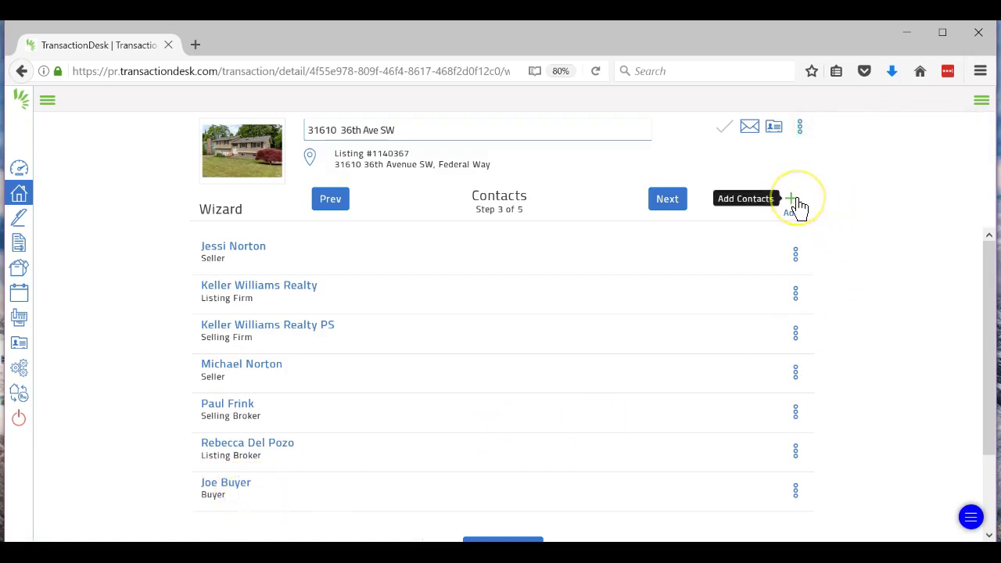
pyautogui.click(672, 200)
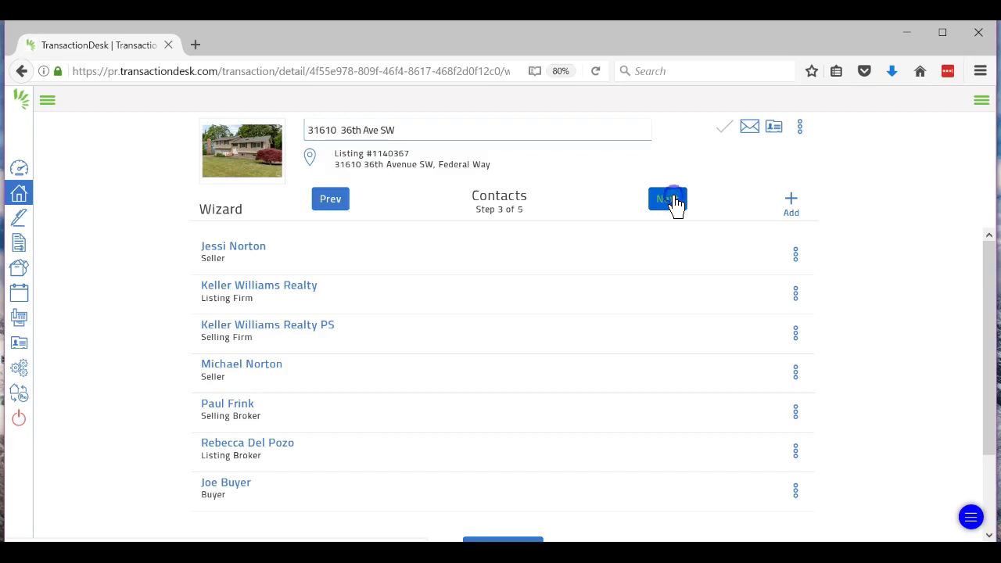
pyautogui.click(672, 200)
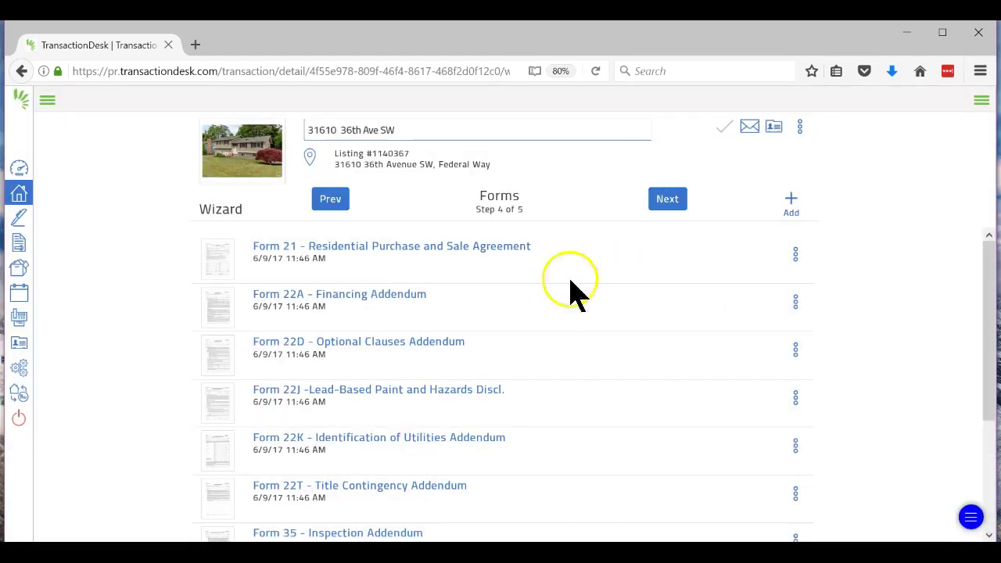
# Step: Scroll through the Forms step to review the transaction's included forms
pyautogui.scroll(-1, 366, 261)
pyautogui.scroll(-2, 374, 305)
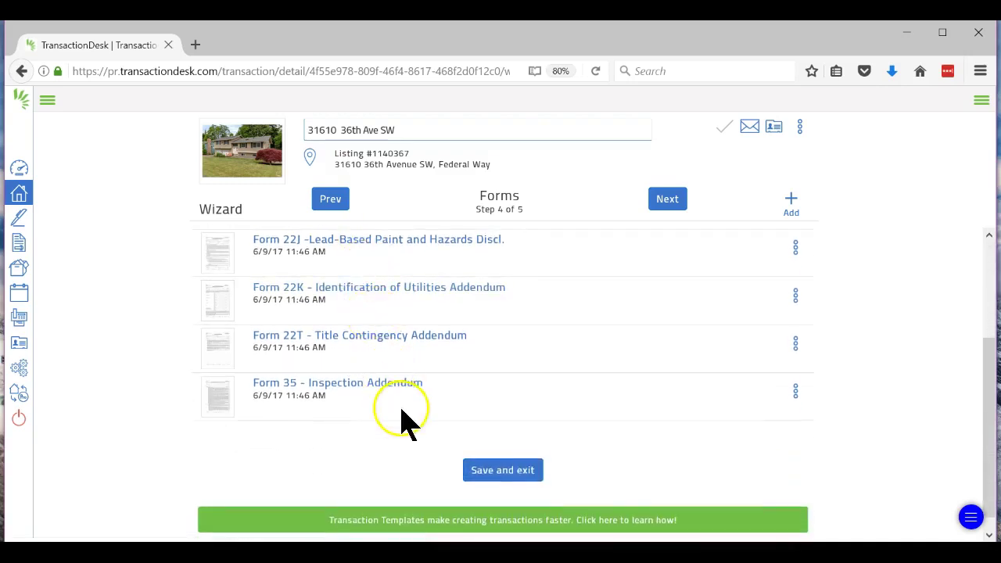
pyautogui.scroll(3, 405, 414)
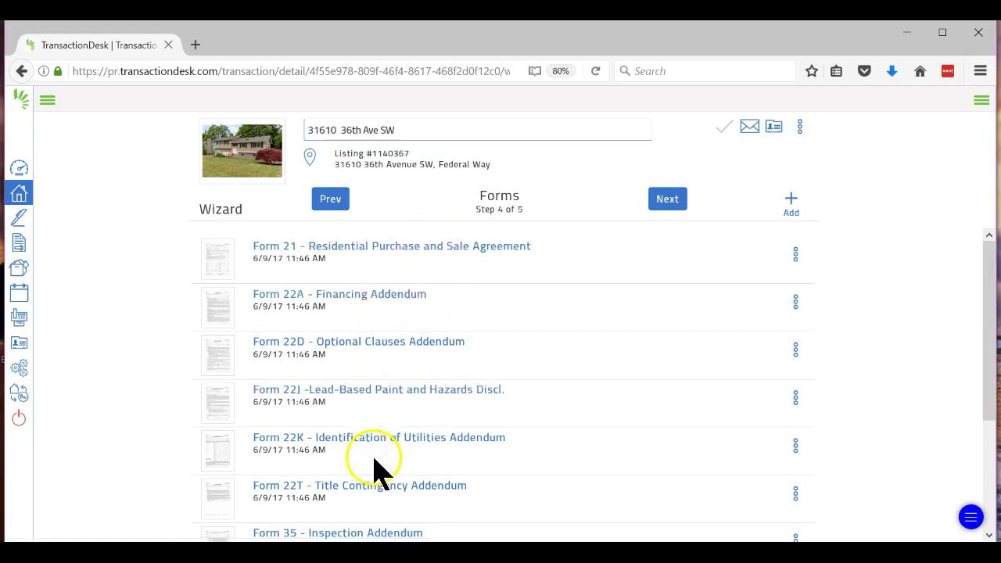
pyautogui.scroll(-2, 373, 467)
pyautogui.scroll(2, 378, 461)
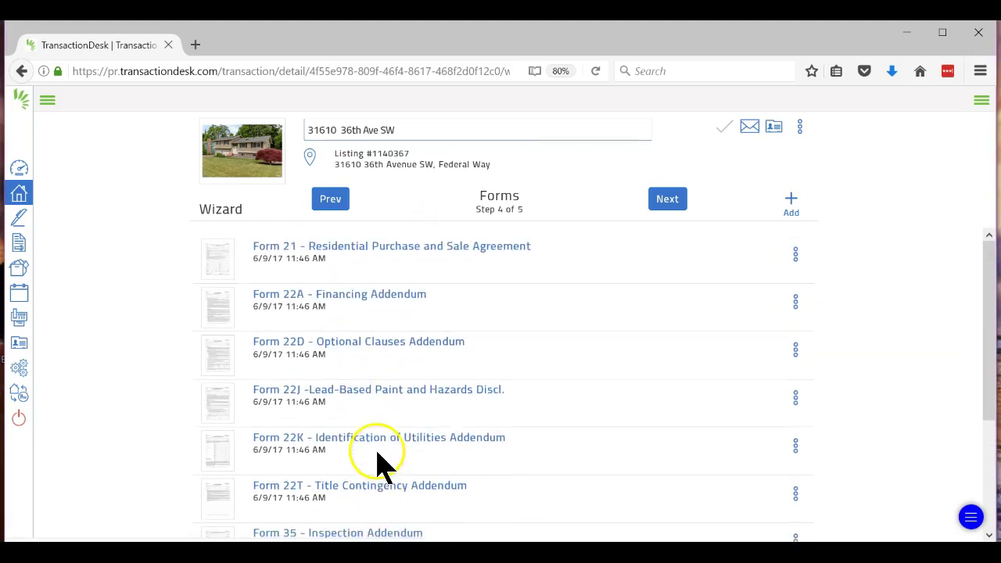
# Step: Browse All Statewide Forms without adding any, then advance to the Documents step
pyautogui.click(792, 200)
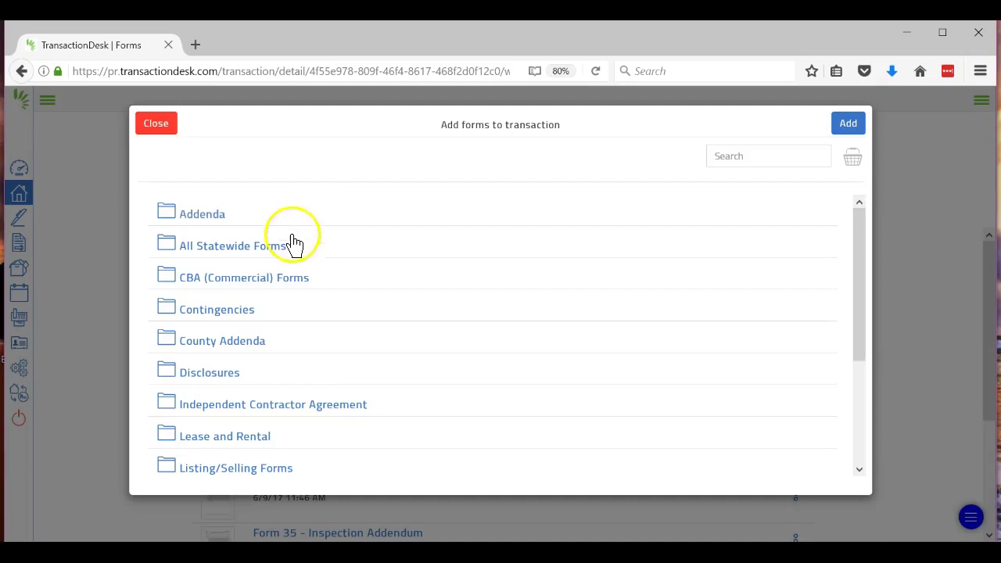
pyautogui.click(246, 255)
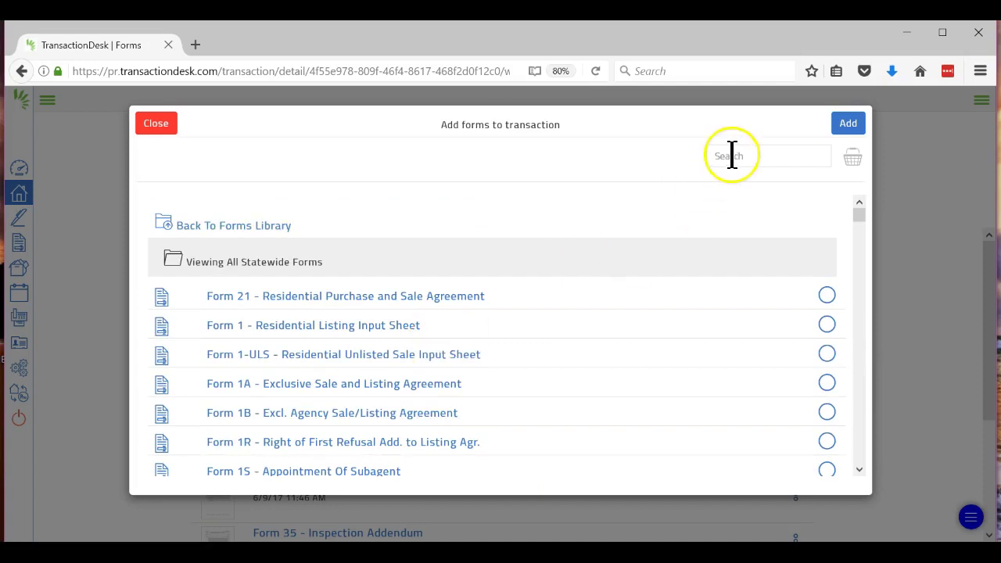
pyautogui.scroll(-10, 492, 346)
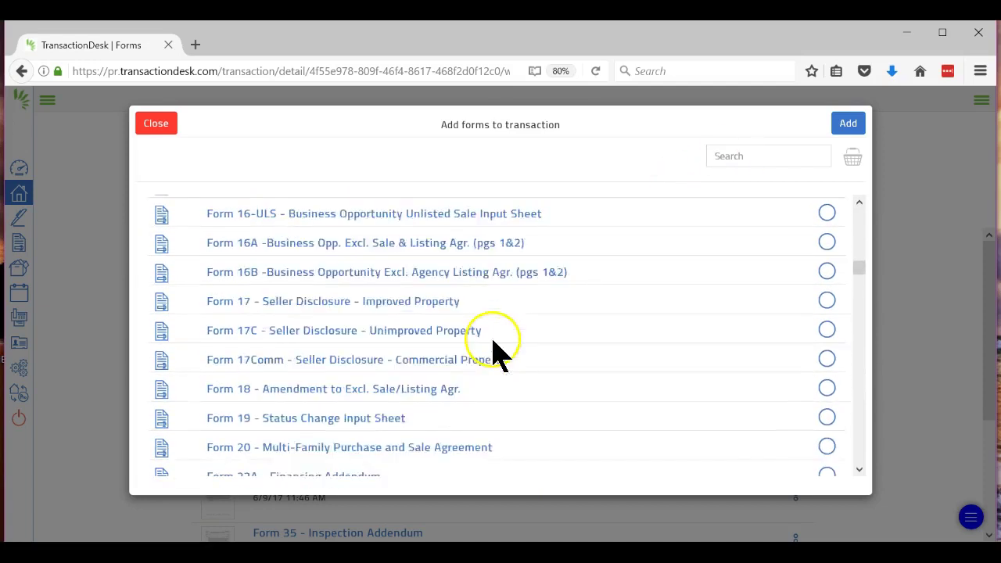
pyautogui.scroll(-10, 493, 346)
pyautogui.scroll(-2, 500, 348)
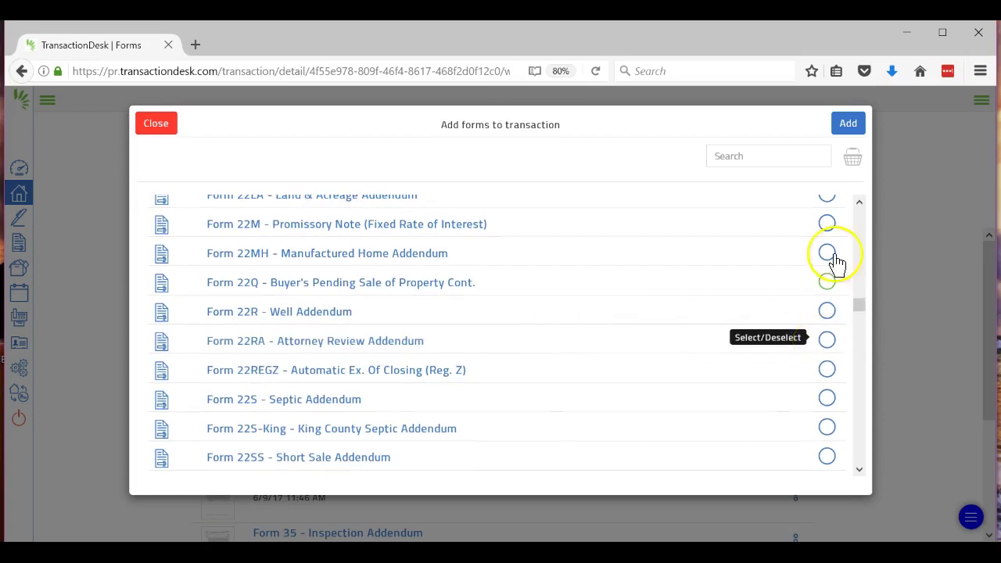
pyautogui.click(157, 138)
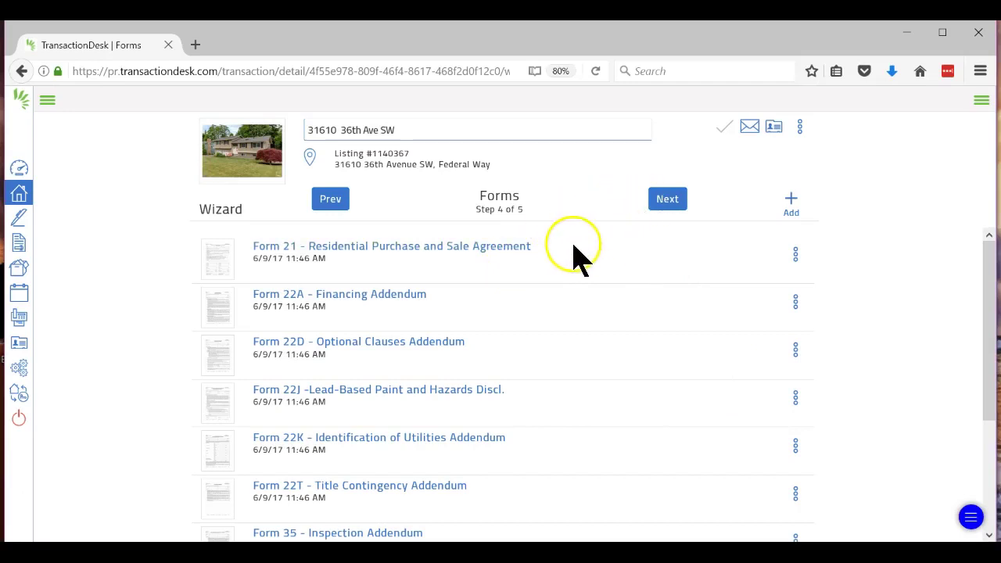
pyautogui.click(663, 202)
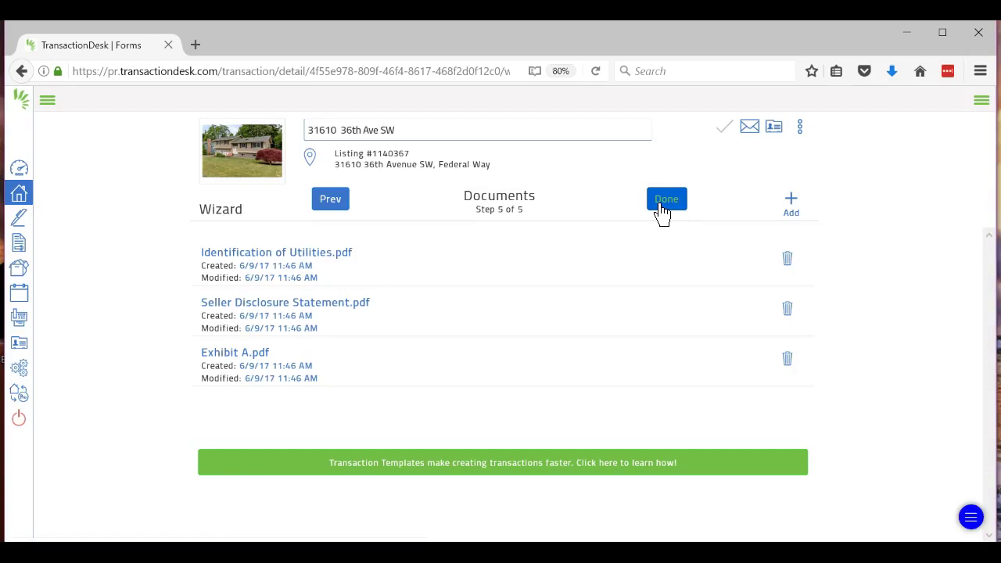
pyautogui.click(307, 253)
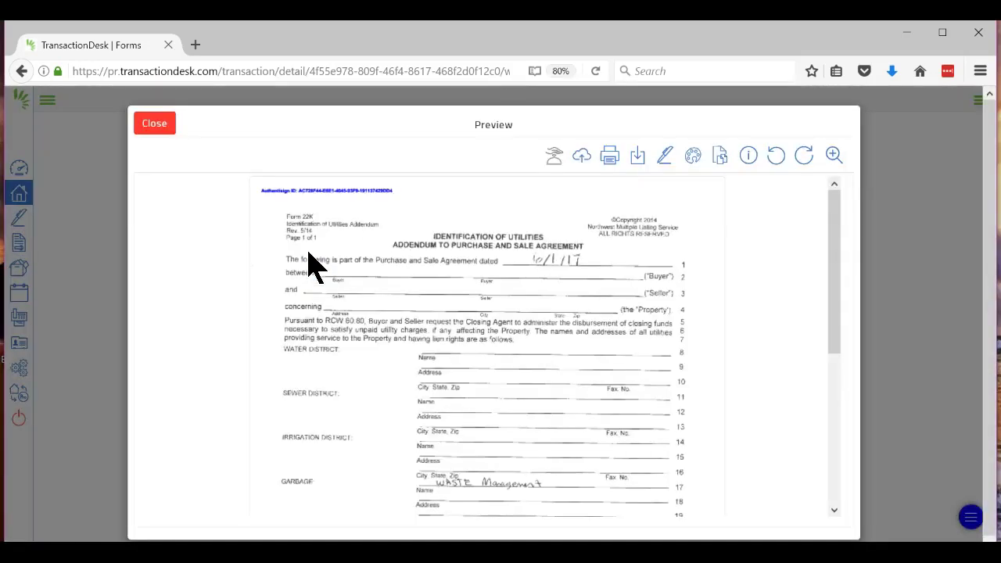
pyautogui.scroll(-5, 509, 324)
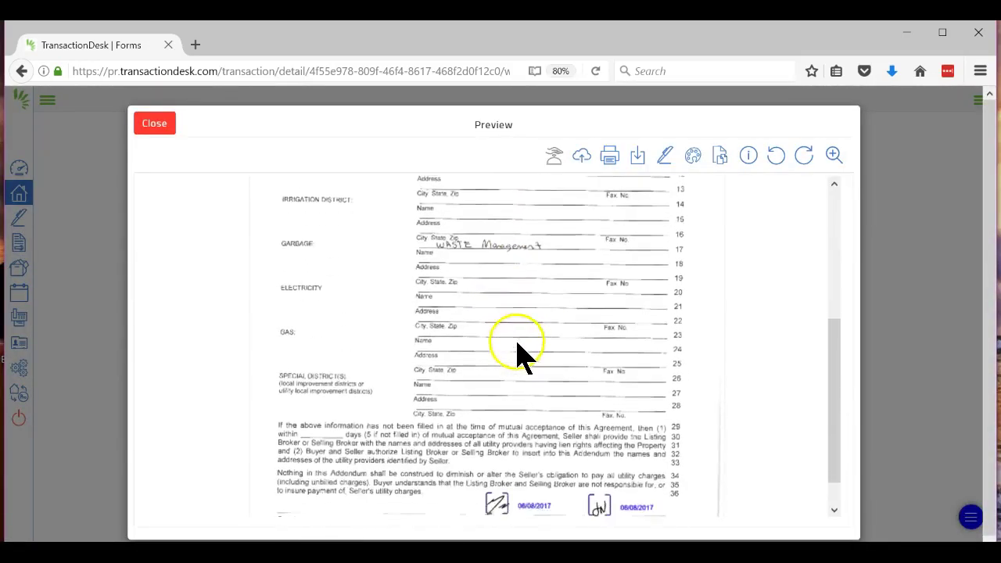
pyautogui.scroll(3, 516, 344)
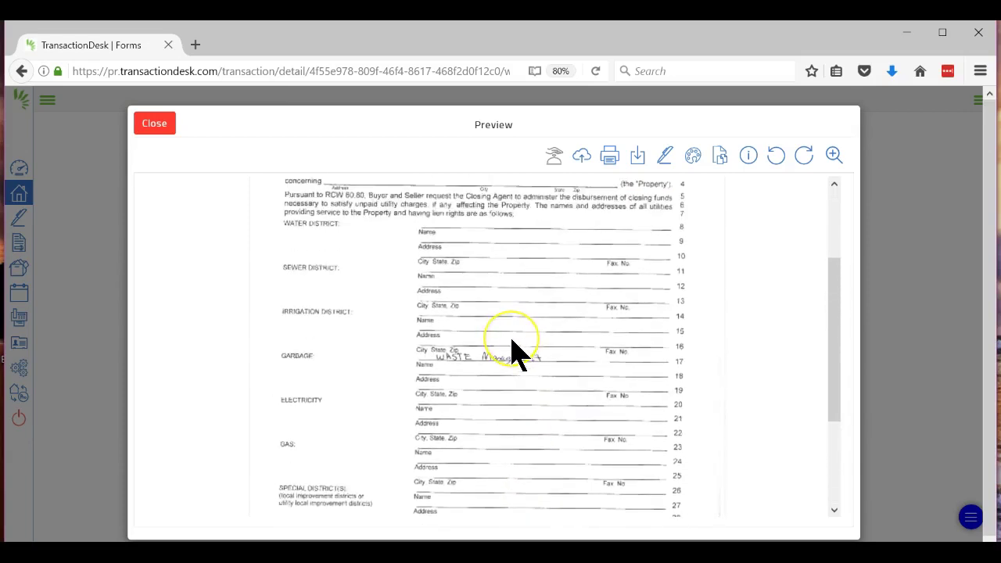
pyautogui.scroll(2, 513, 342)
pyautogui.scroll(-5, 513, 343)
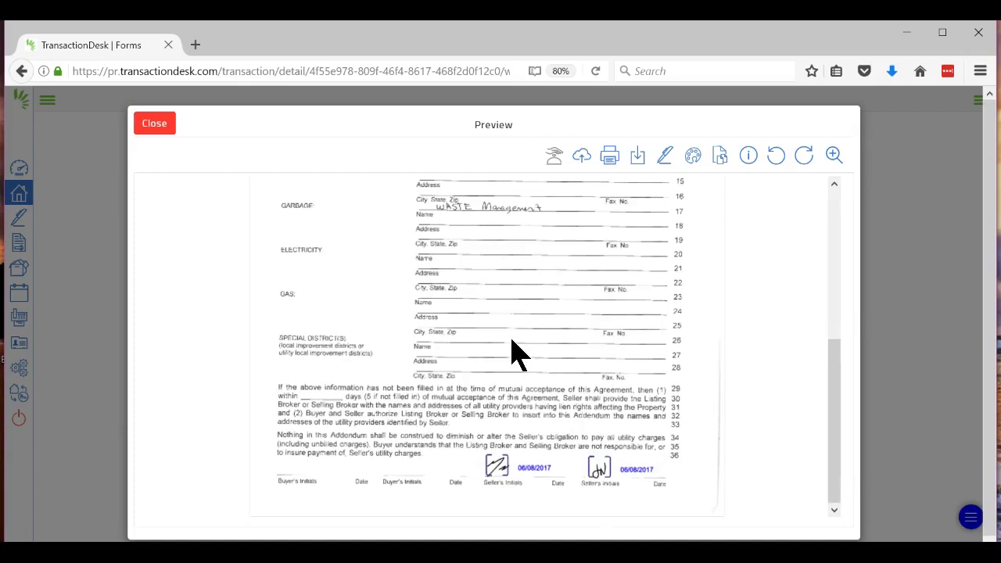
pyautogui.scroll(2, 516, 344)
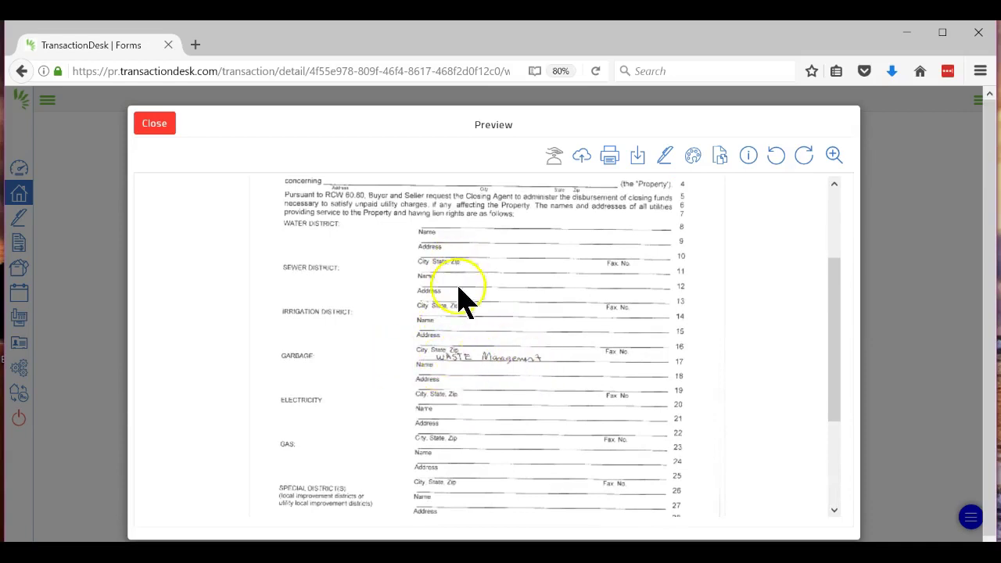
pyautogui.click(155, 123)
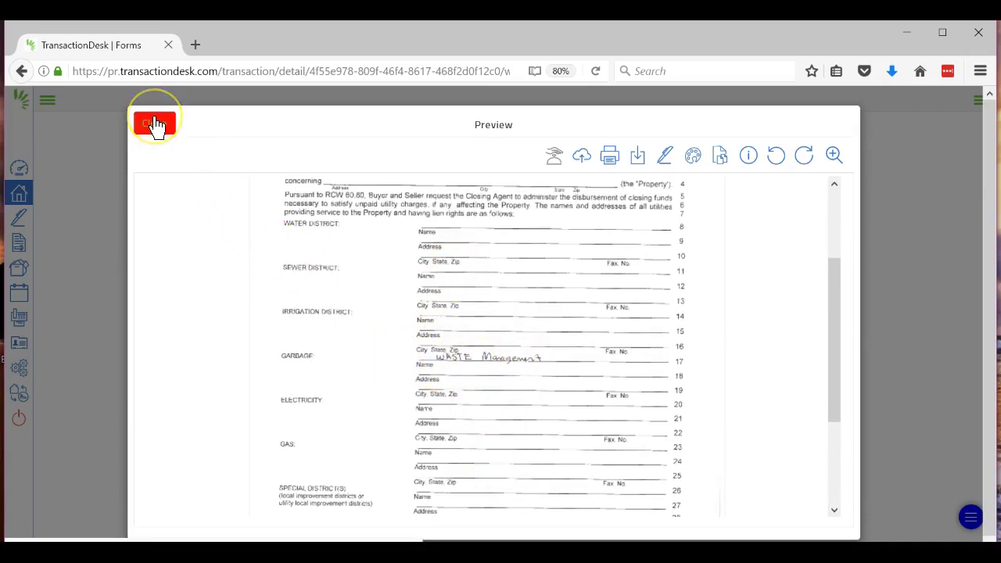
pyautogui.scroll(3, 281, 326)
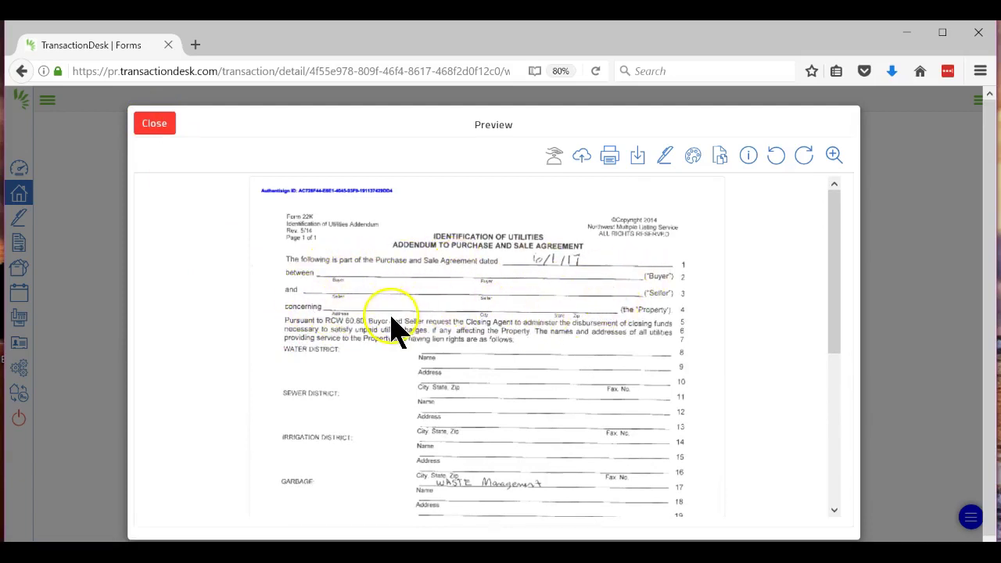
pyautogui.click(166, 138)
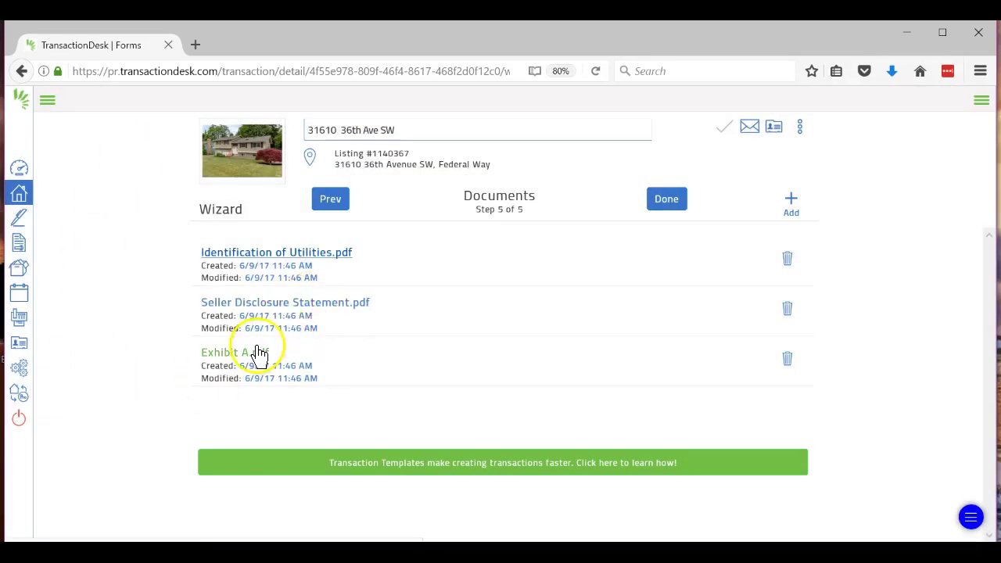
# Step: Finish the setup wizard and open Form 21, Residential Purchase & Sale Agreement, from the forms list
pyautogui.click(668, 205)
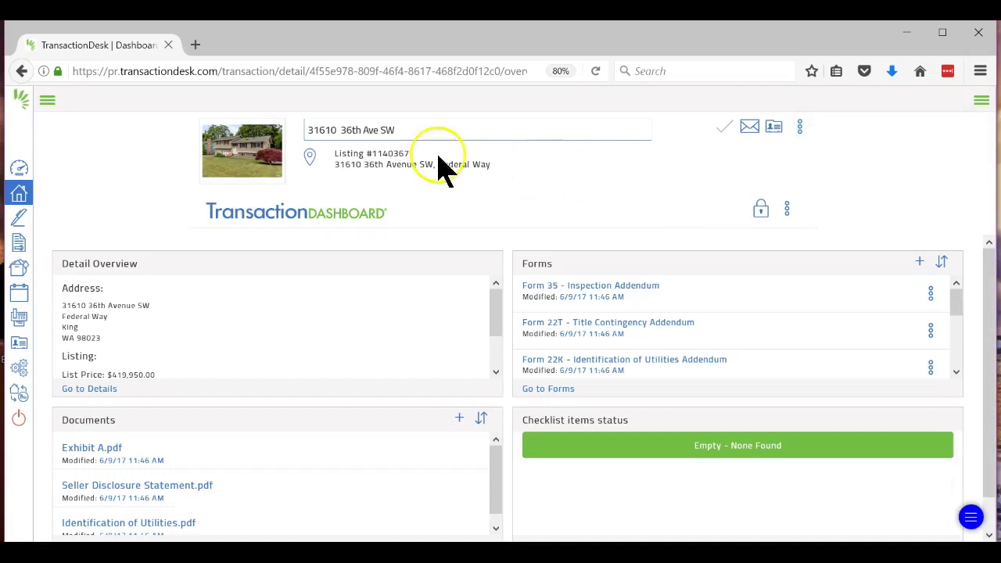
pyautogui.click(552, 389)
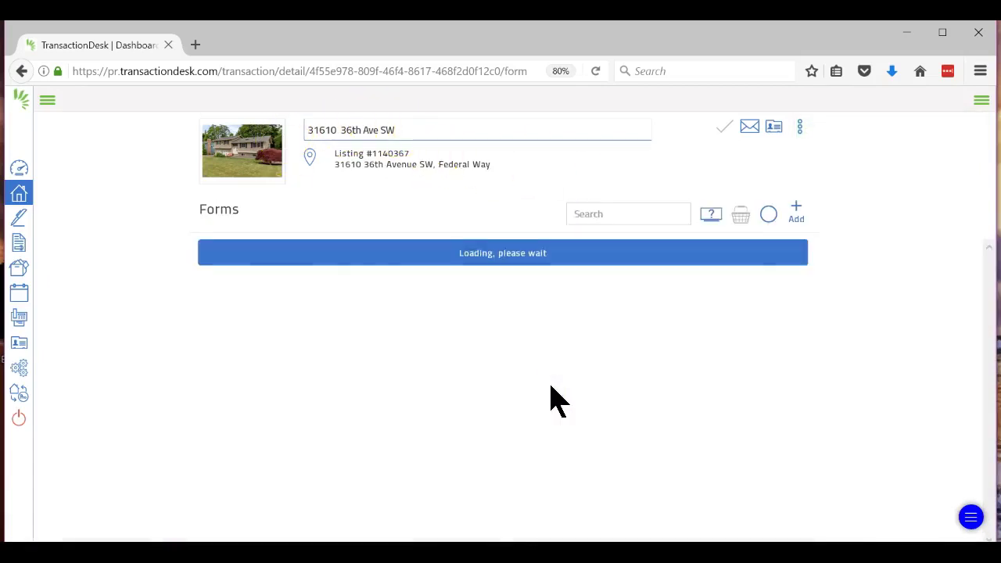
pyautogui.click(382, 251)
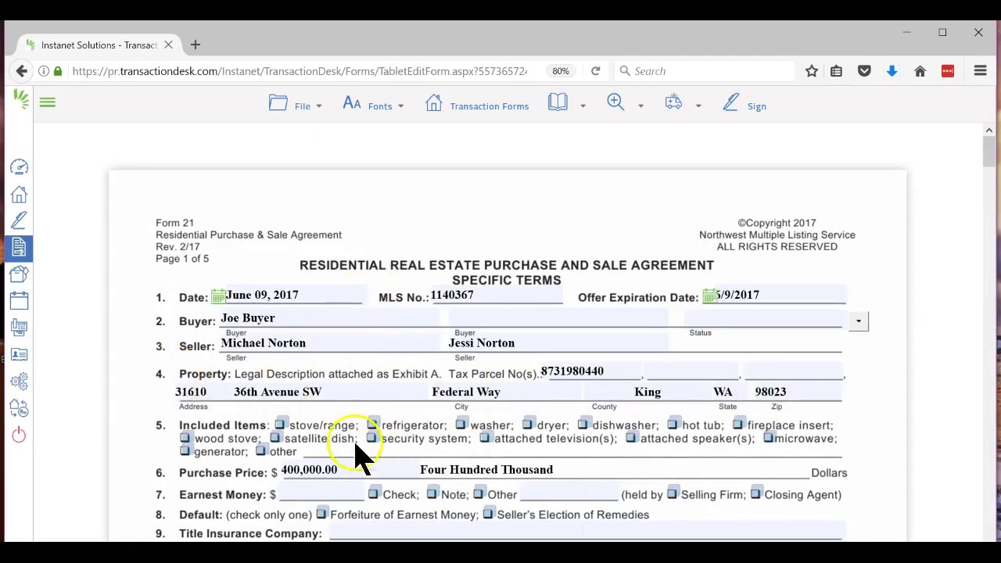
# Step: Mark the stove/range, refrigerator and washer as included items
pyautogui.click(280, 425)
pyautogui.click(373, 424)
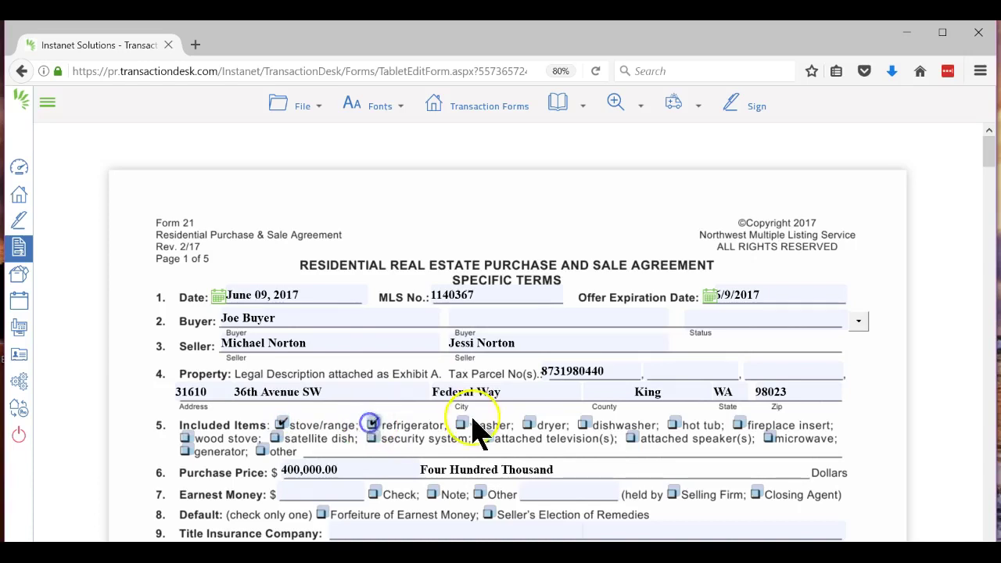
pyautogui.click(461, 423)
# Step: Enter $45,000 earnest money by check, held by closing agent, with forfeiture remedy, then view the Matrix listing
pyautogui.scroll(-3, 489, 465)
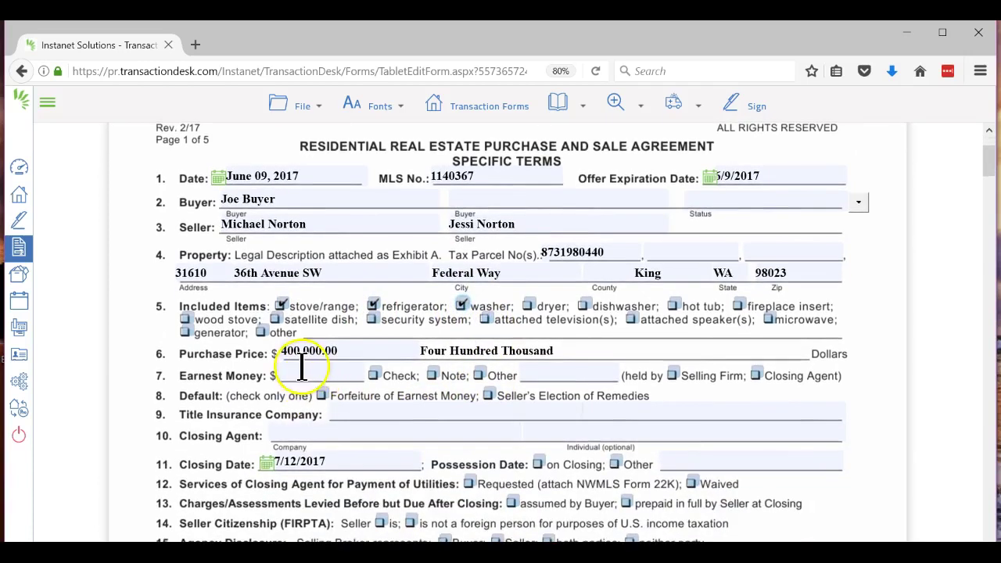
pyautogui.click(302, 368)
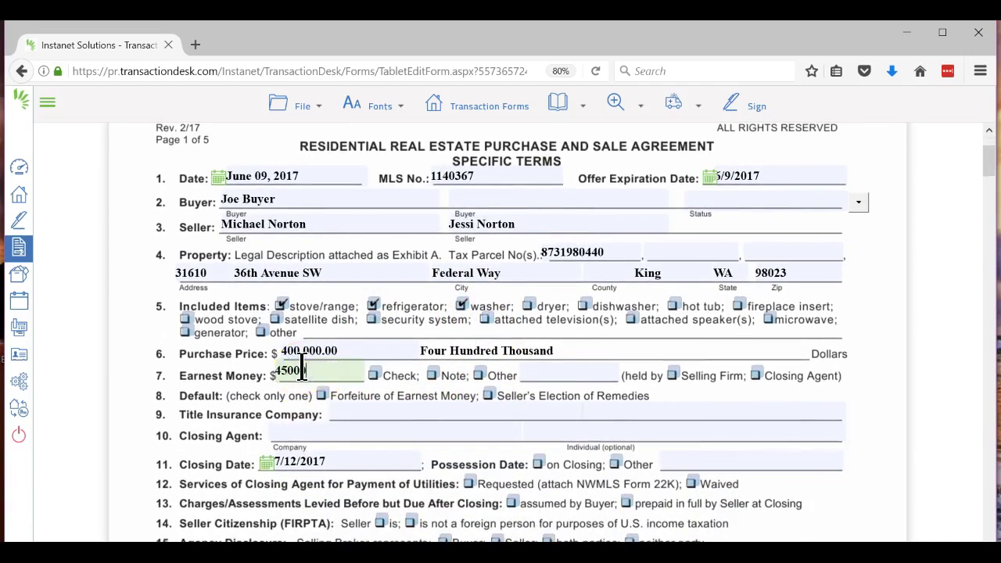
pyautogui.write('45,000')
pyautogui.click(374, 375)
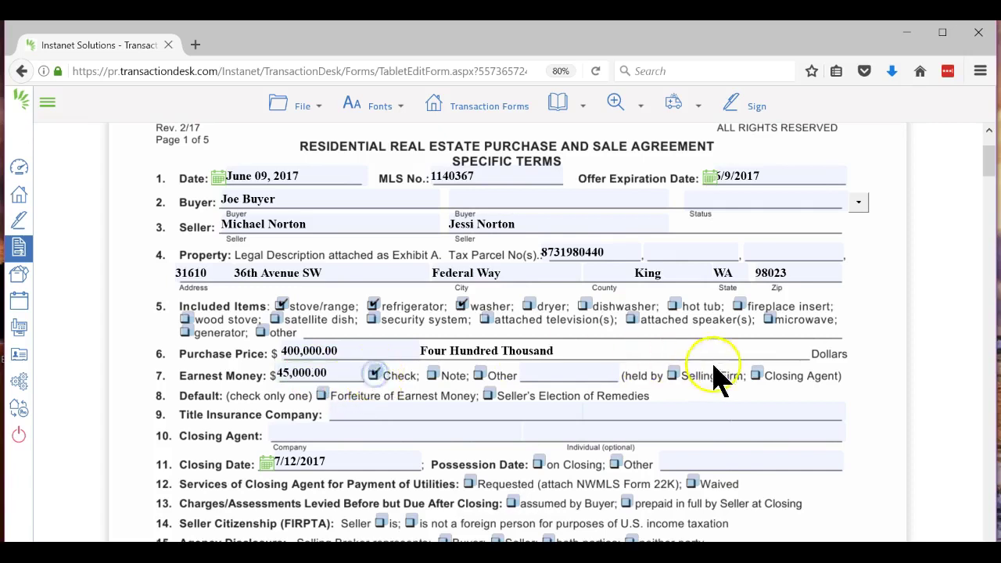
pyautogui.click(755, 376)
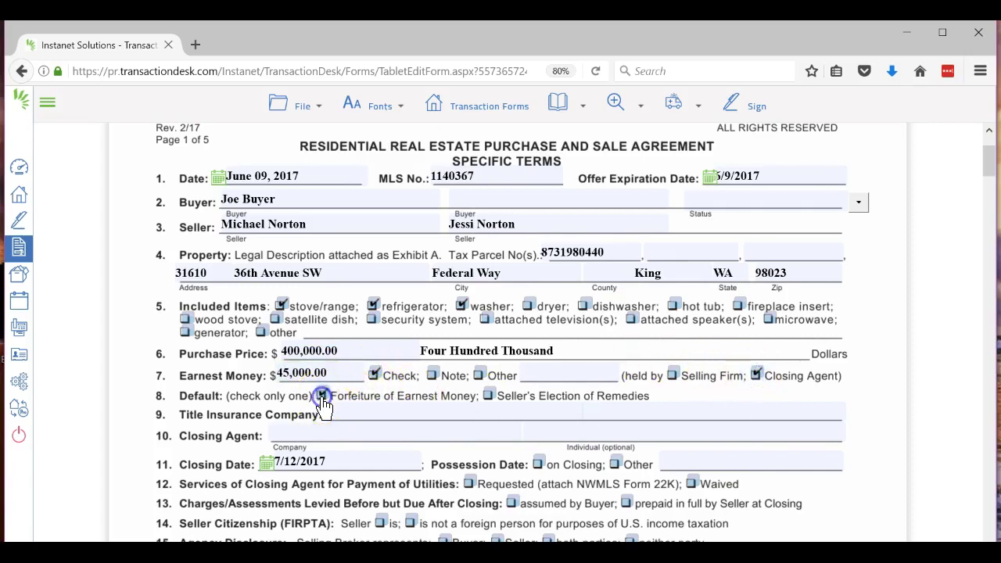
pyautogui.click(381, 414)
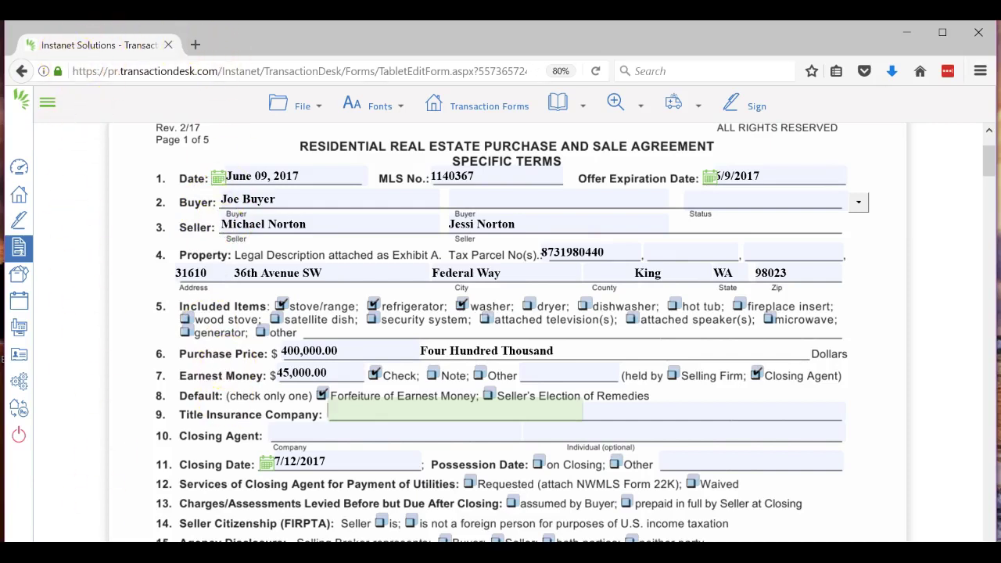
pyautogui.hotkey('alt', 'Tab')
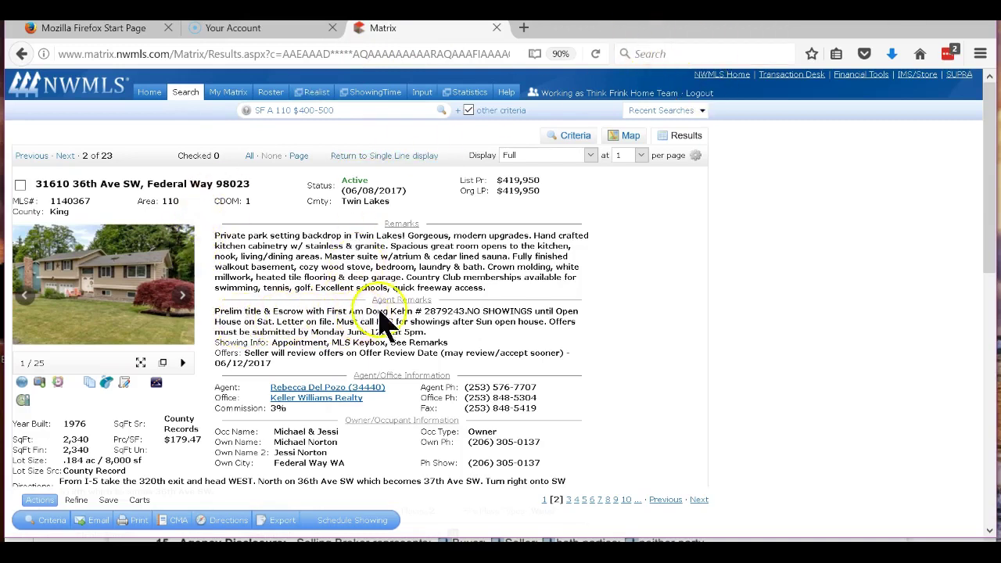
# Step: Set possession on closing, utilities paid by closing agent, charges assumed by Buyer, and selling broker representing Buyer
pyautogui.click(906, 24)
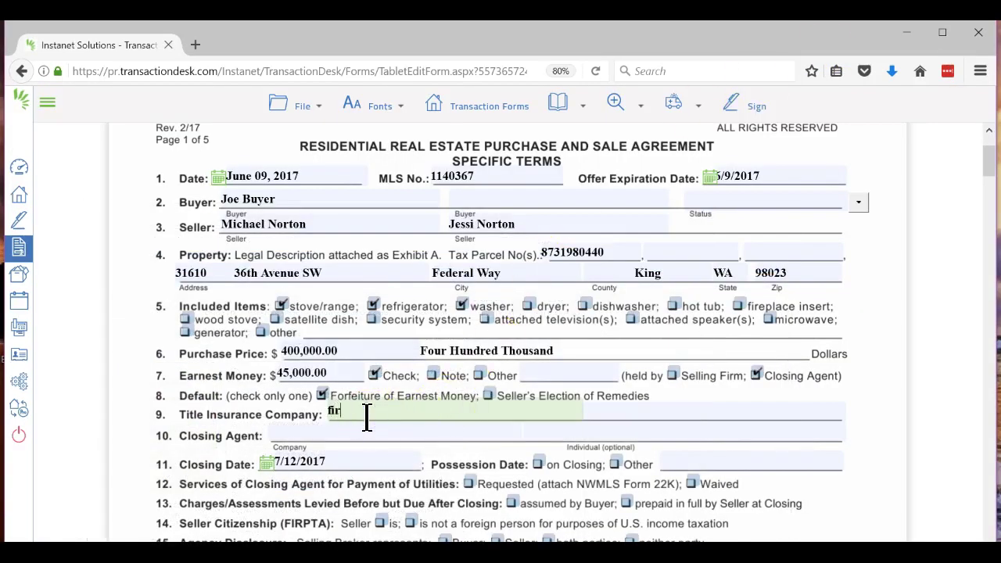
pyautogui.press('Tab')
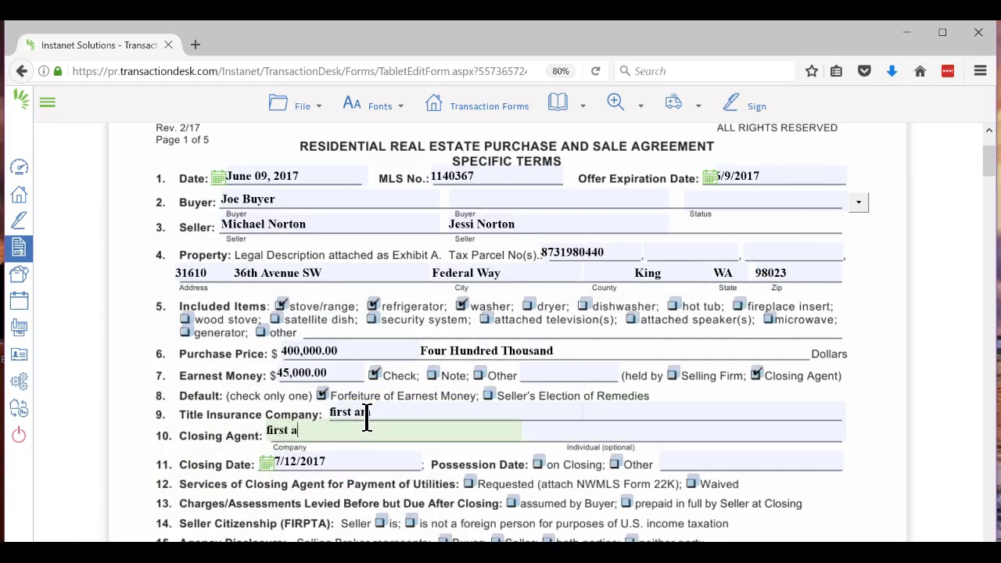
pyautogui.scroll(-4, 695, 316)
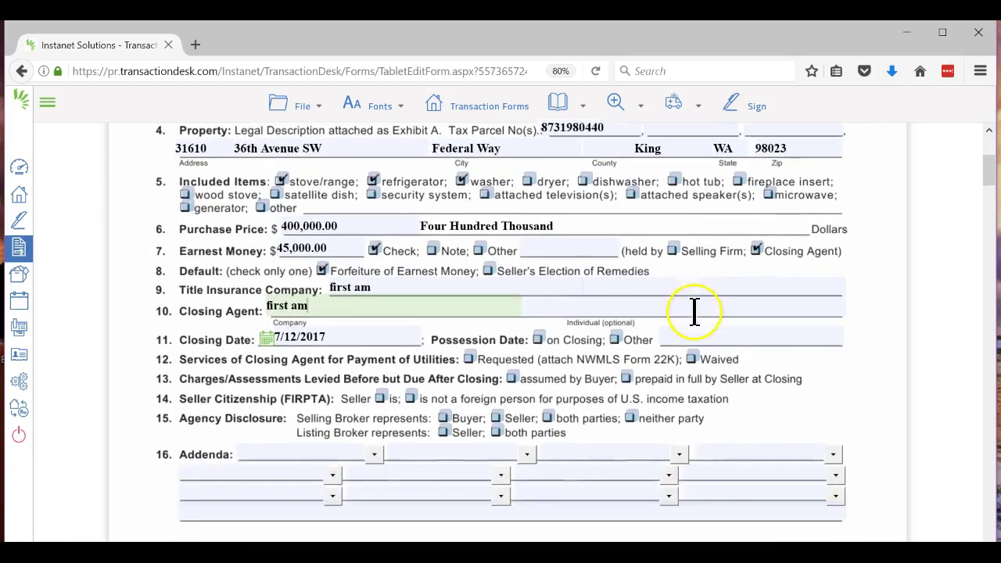
pyautogui.click(538, 287)
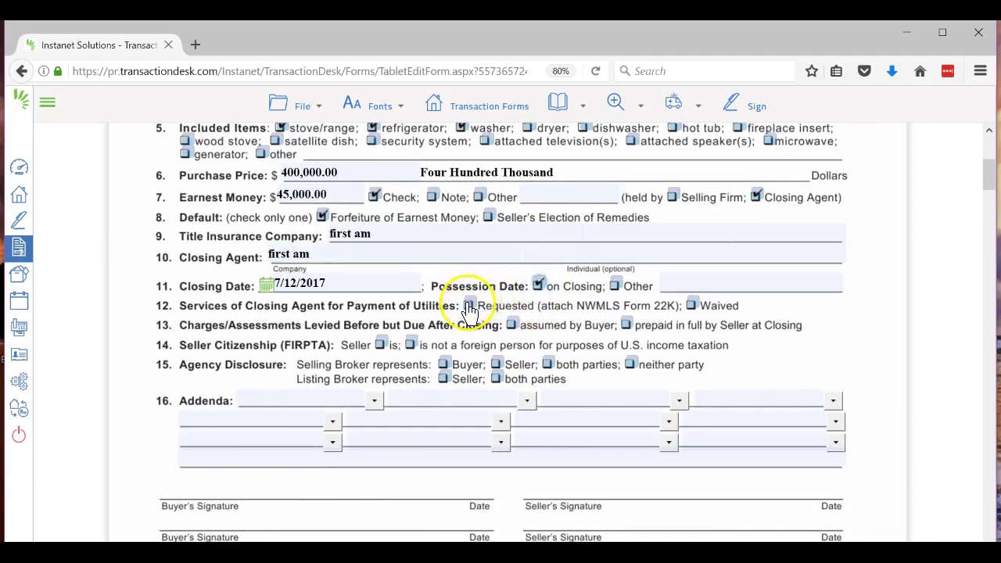
pyautogui.click(469, 304)
pyautogui.click(514, 326)
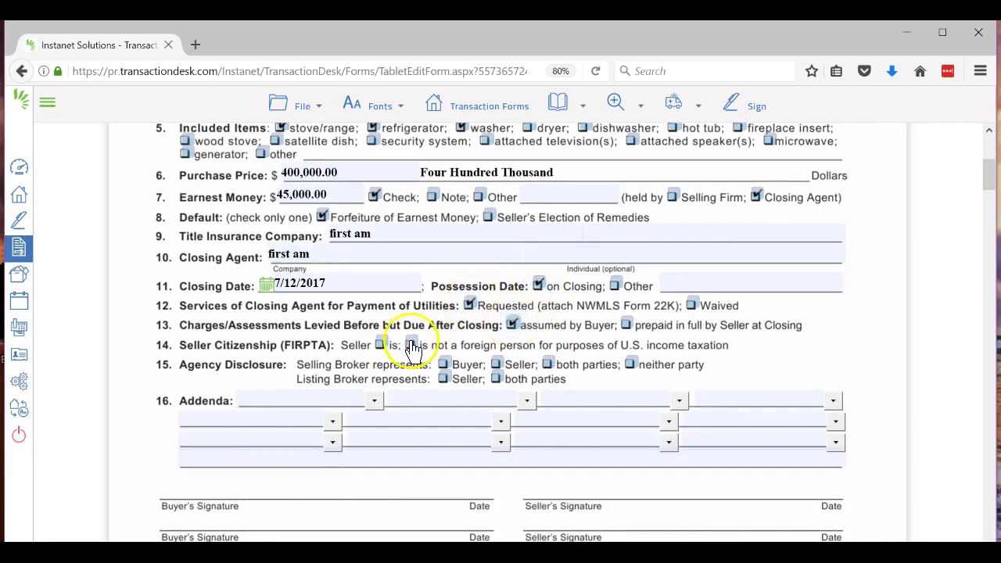
pyautogui.click(441, 362)
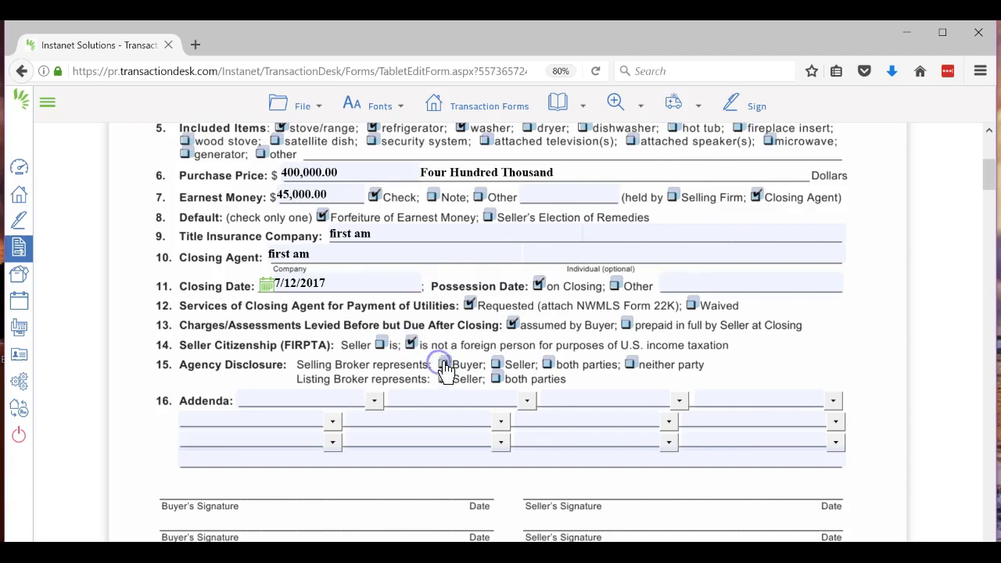
pyautogui.click(375, 400)
# Step: Add addenda 22A (Financing), 22D (Optional Clauses), 22J (Lead Disclosure) and 22K (Utilities) in item 16
pyautogui.click(339, 433)
pyautogui.click(526, 401)
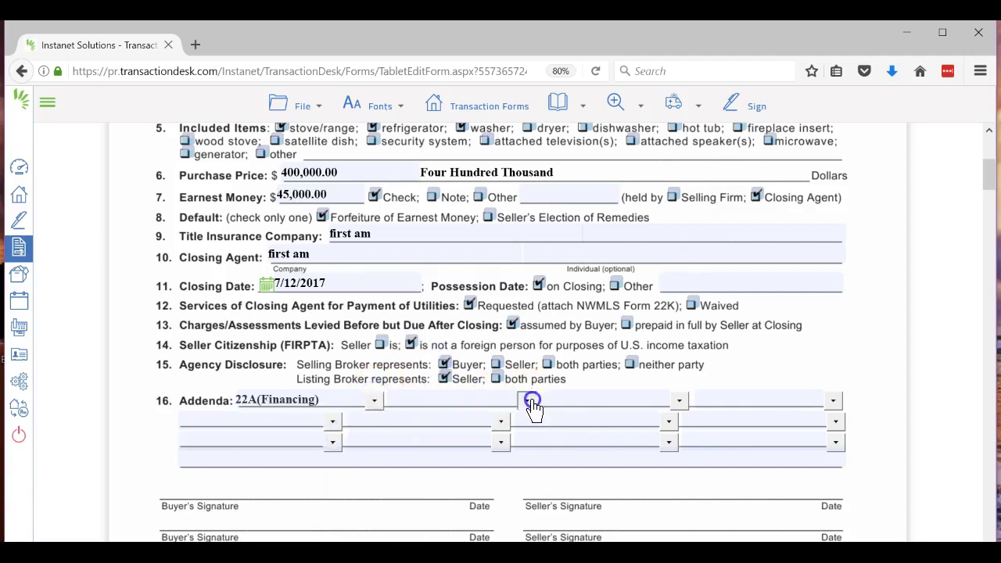
pyautogui.click(467, 527)
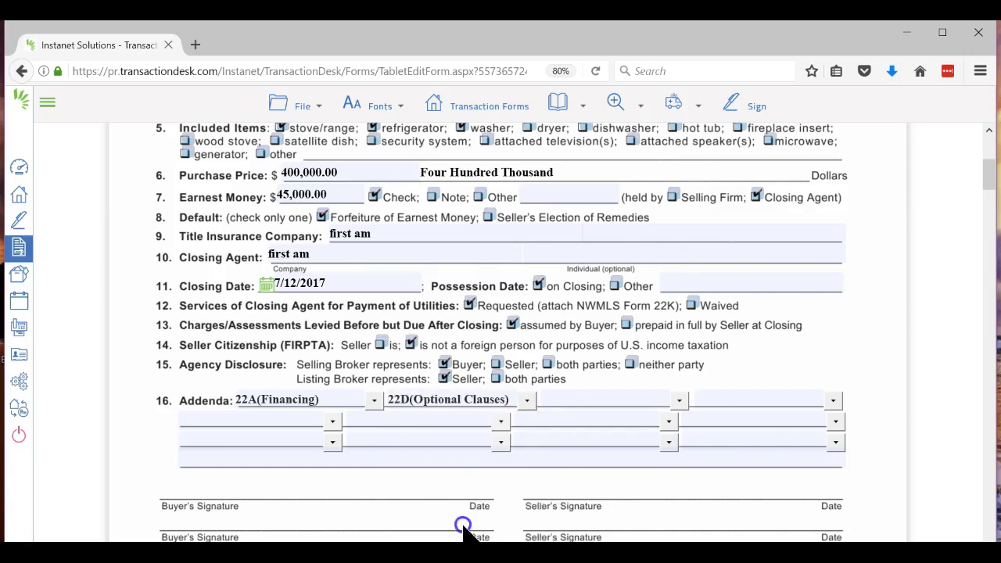
pyautogui.click(679, 400)
pyautogui.scroll(-3, 629, 508)
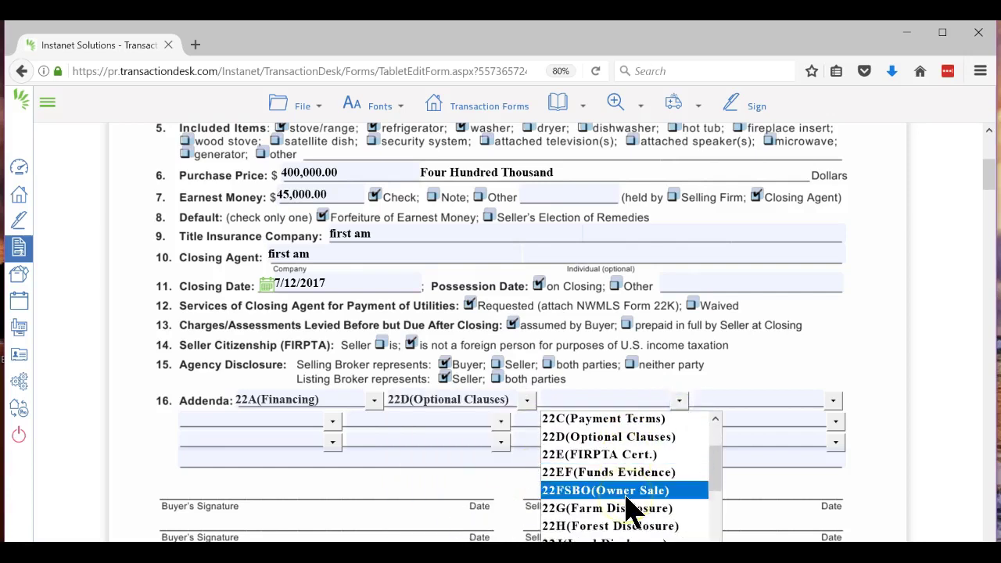
pyautogui.click(625, 508)
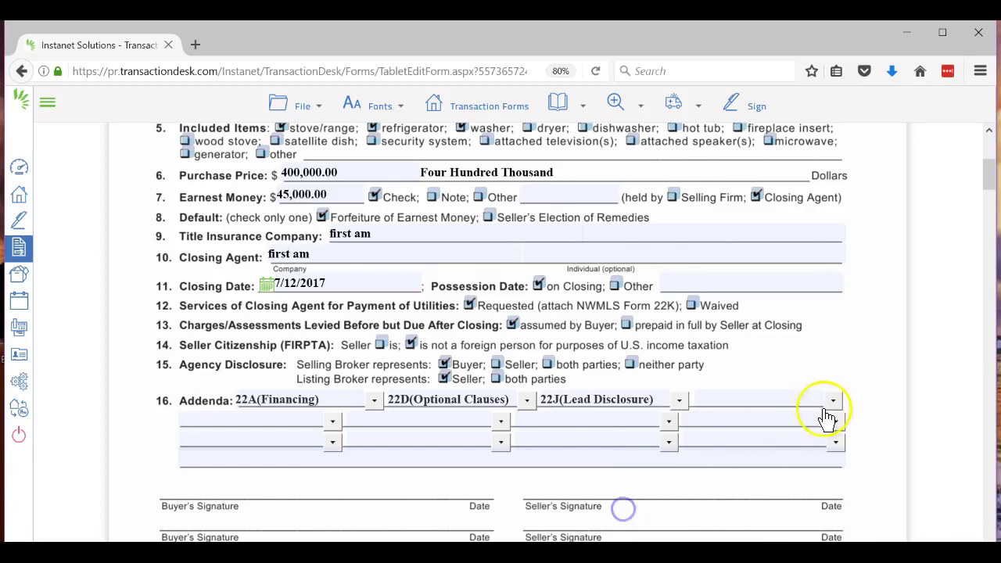
pyautogui.click(833, 400)
pyautogui.scroll(-3, 801, 466)
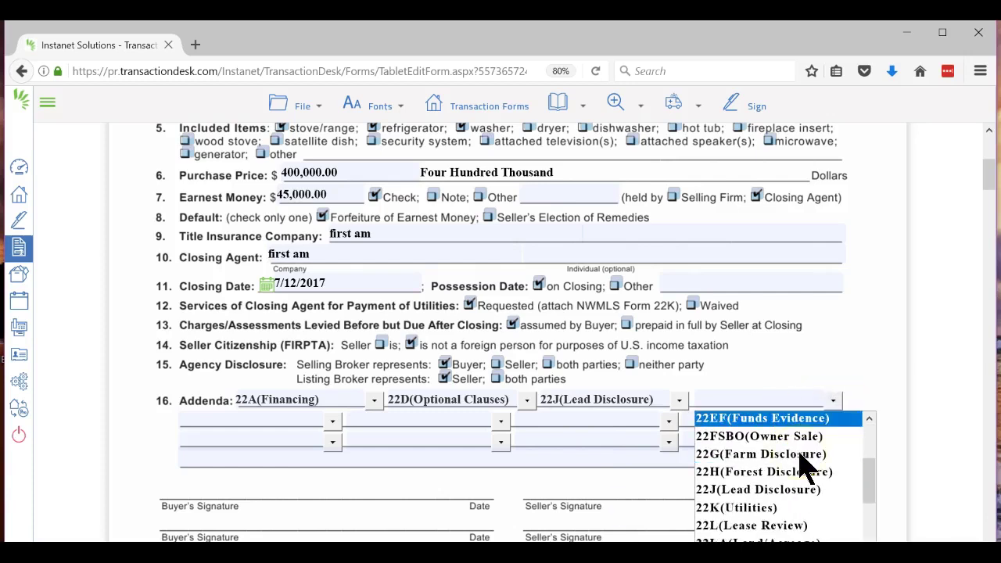
pyautogui.click(776, 506)
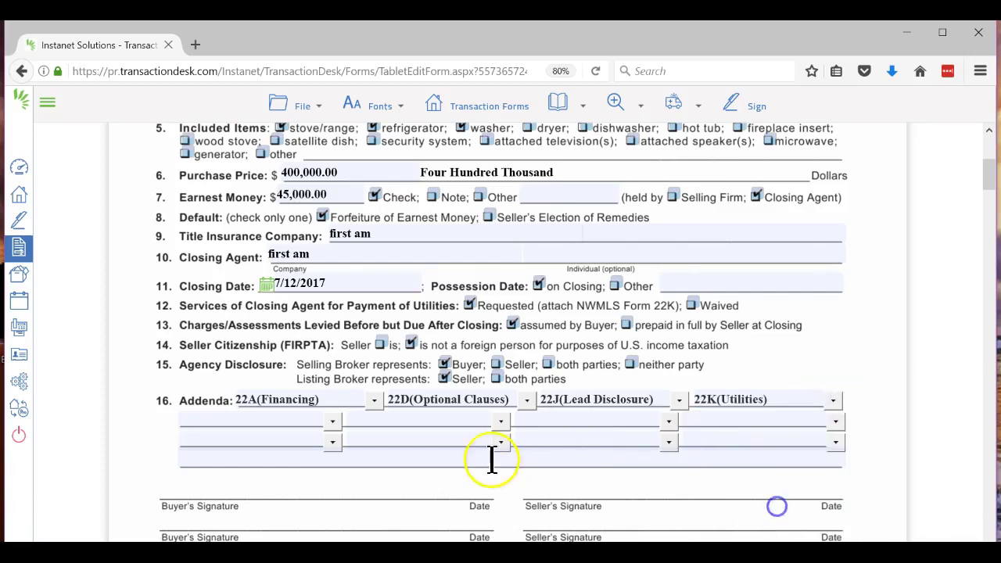
# Step: Add 22T (Title Contingency) as the fifth addendum and begin choosing the sixth
pyautogui.click(334, 425)
pyautogui.scroll(-4, 313, 509)
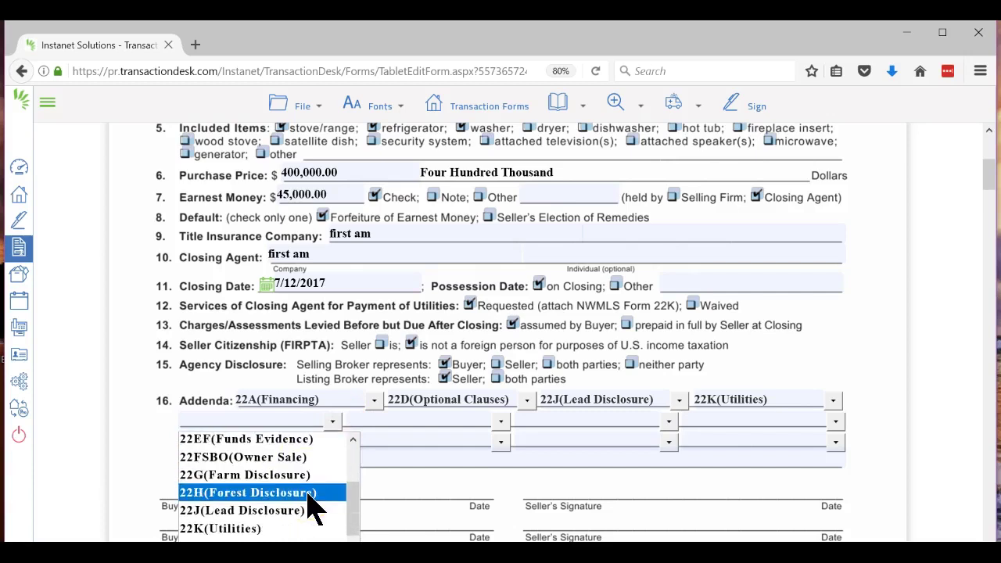
pyautogui.scroll(-4, 313, 509)
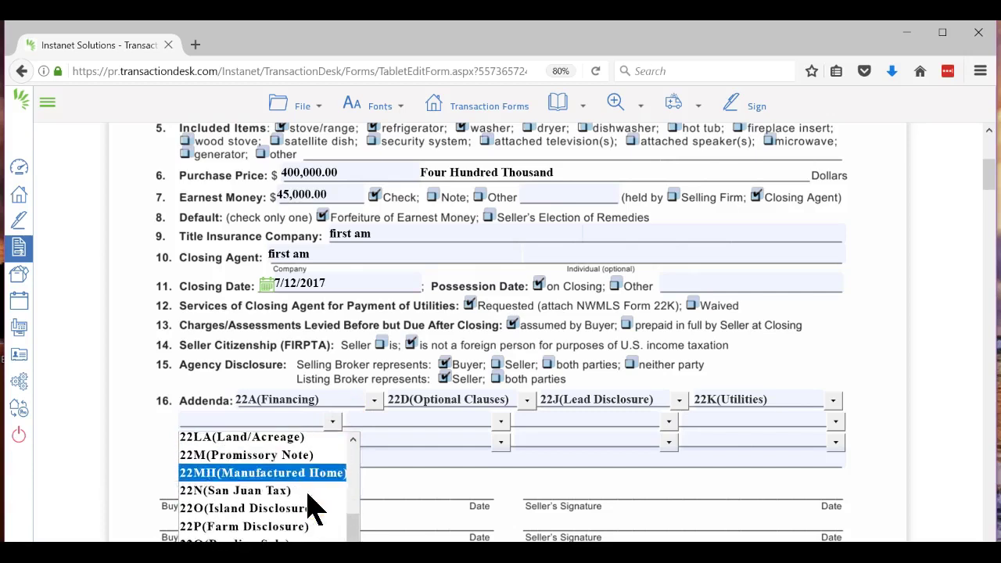
pyautogui.scroll(-5, 312, 509)
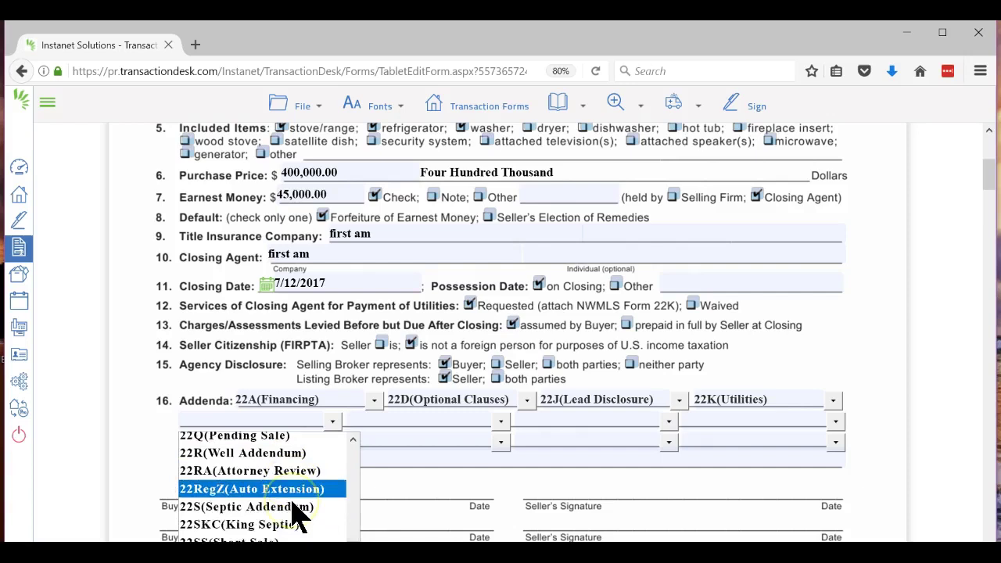
pyautogui.scroll(-3, 300, 516)
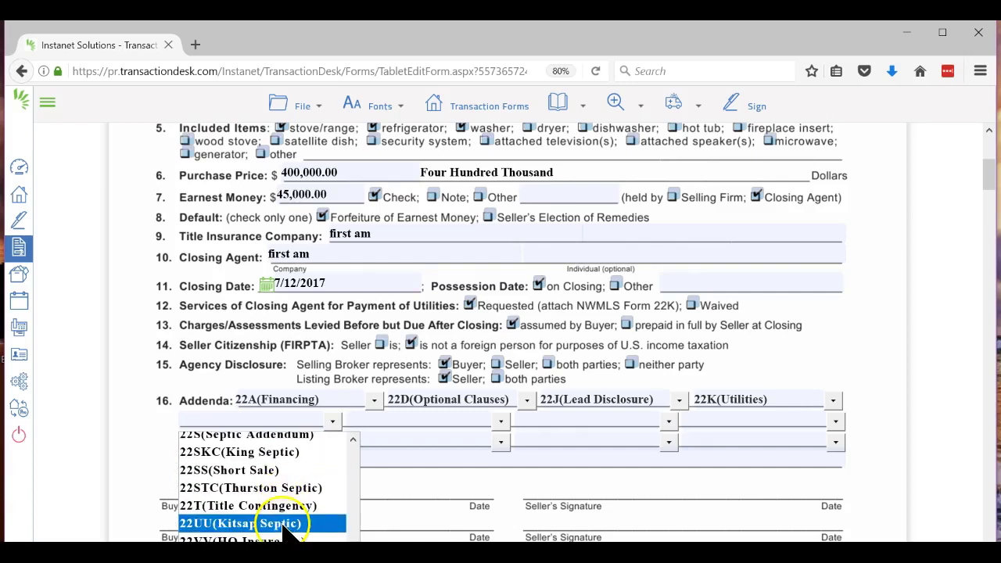
pyautogui.click(289, 506)
pyautogui.click(500, 423)
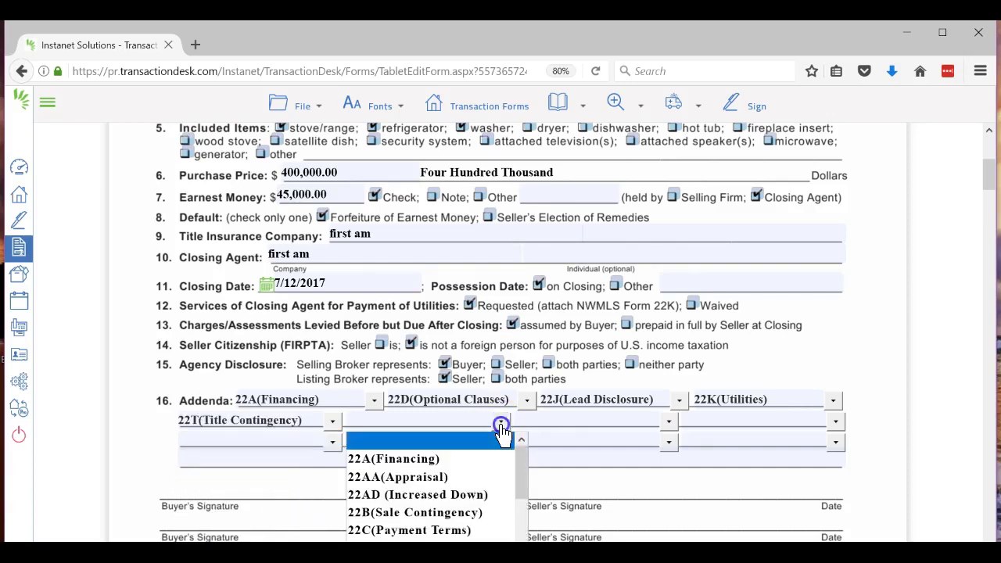
pyautogui.scroll(-2, 454, 508)
pyautogui.scroll(-12, 453, 508)
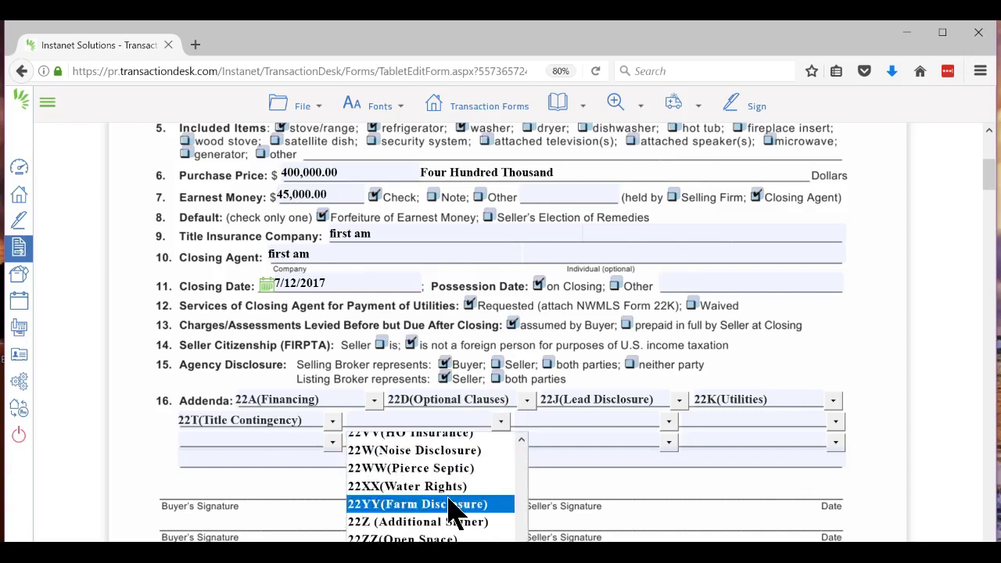
# Step: Add 35 (Inspection) as the sixth addendum and save Form 21 from the File menu
pyautogui.click(448, 500)
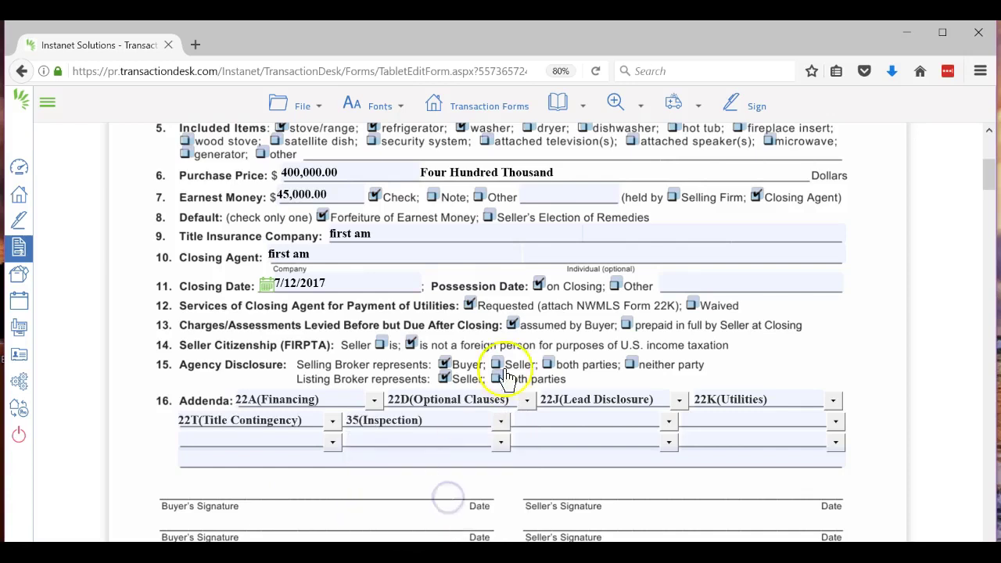
pyautogui.click(317, 111)
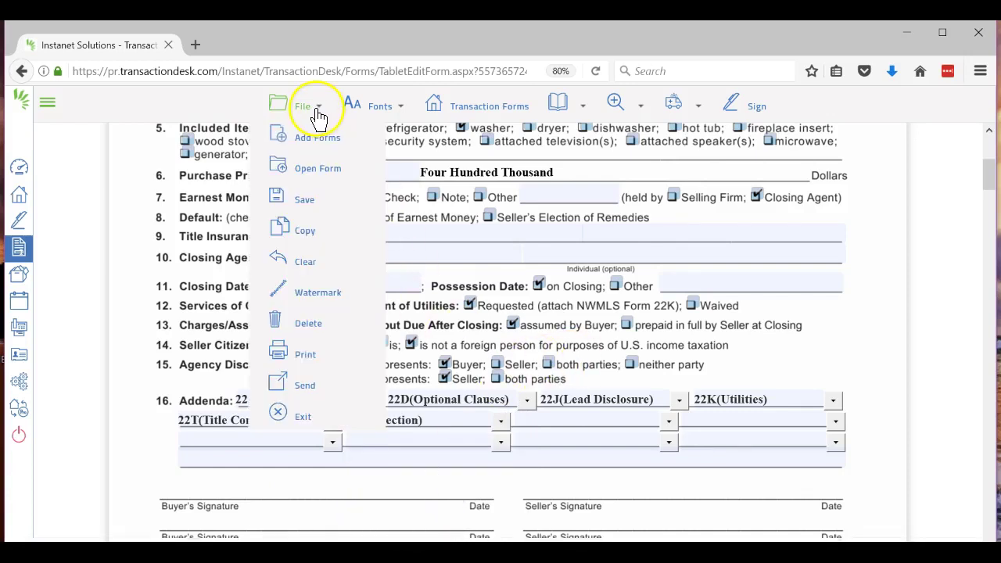
pyautogui.moveTo(301, 198)
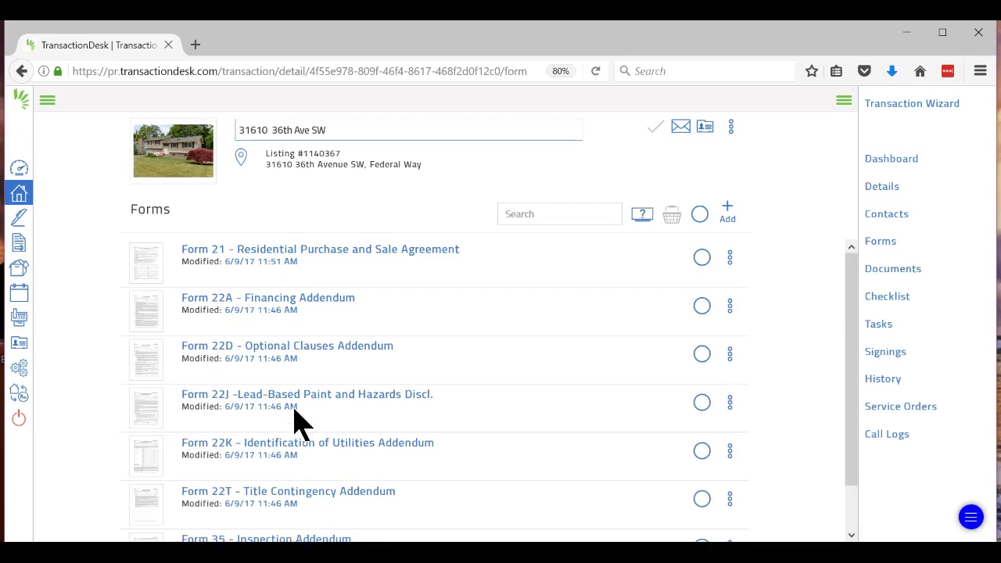
# Step: Select all seven transaction forms and review them in the basket
pyautogui.scroll(-1, 328, 383)
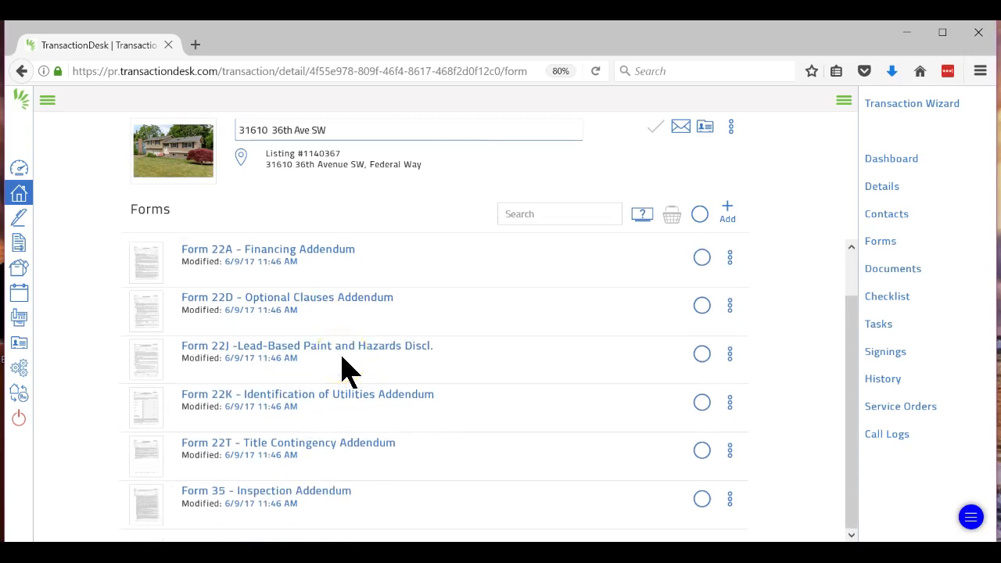
pyautogui.scroll(1, 348, 371)
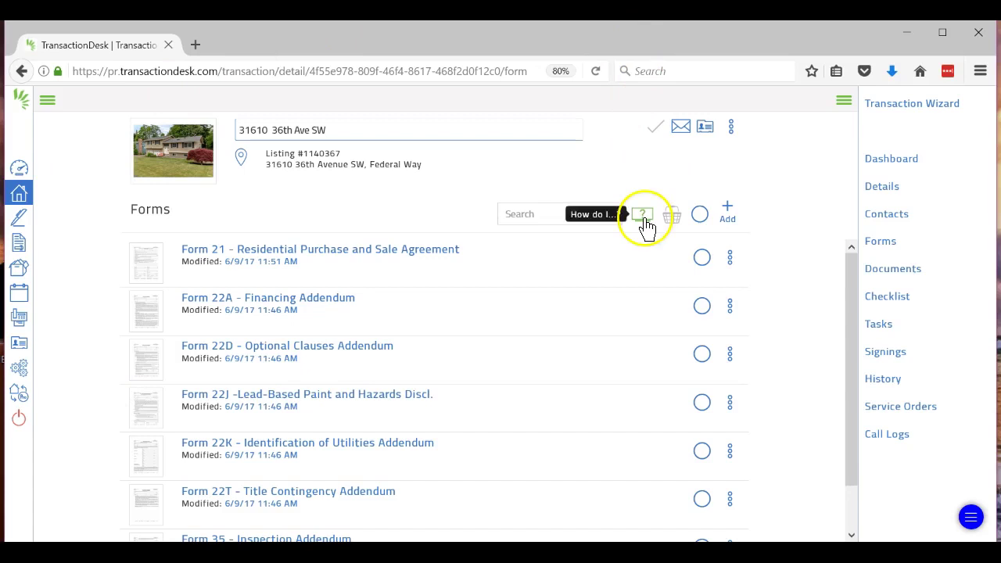
pyautogui.click(700, 214)
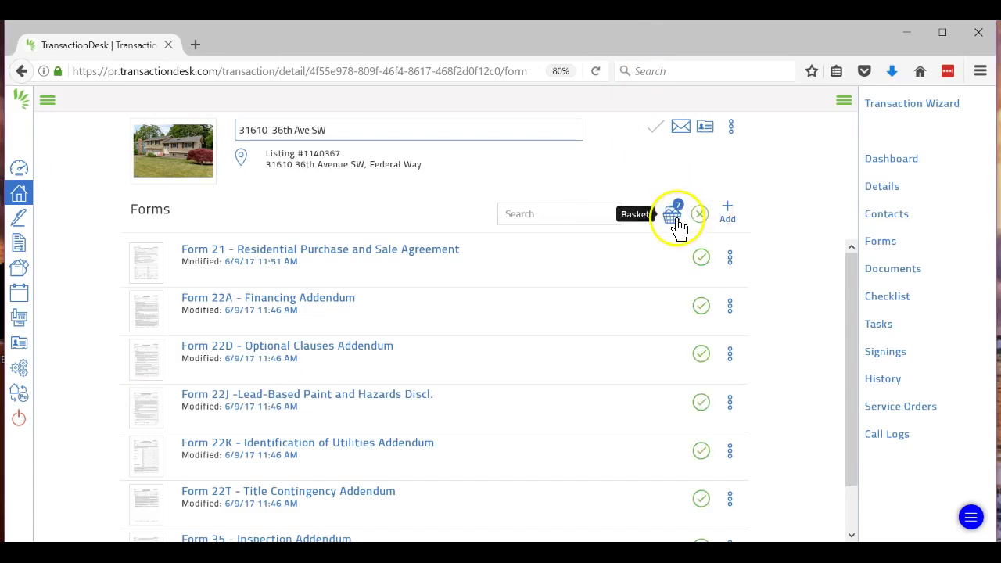
pyautogui.click(677, 223)
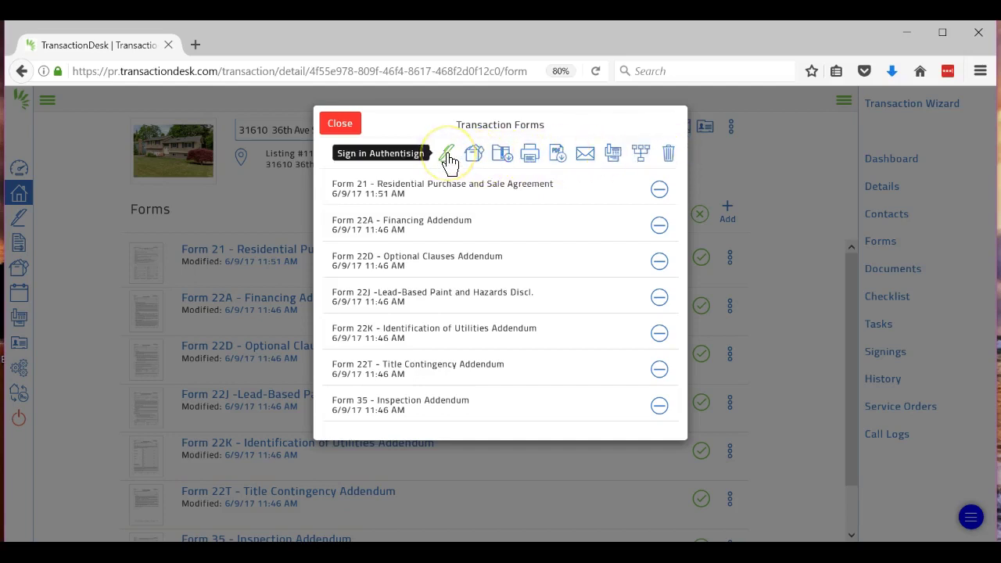
# Step: Close the basket and go to the transaction's Signings page, which lists no signings
pyautogui.click(341, 127)
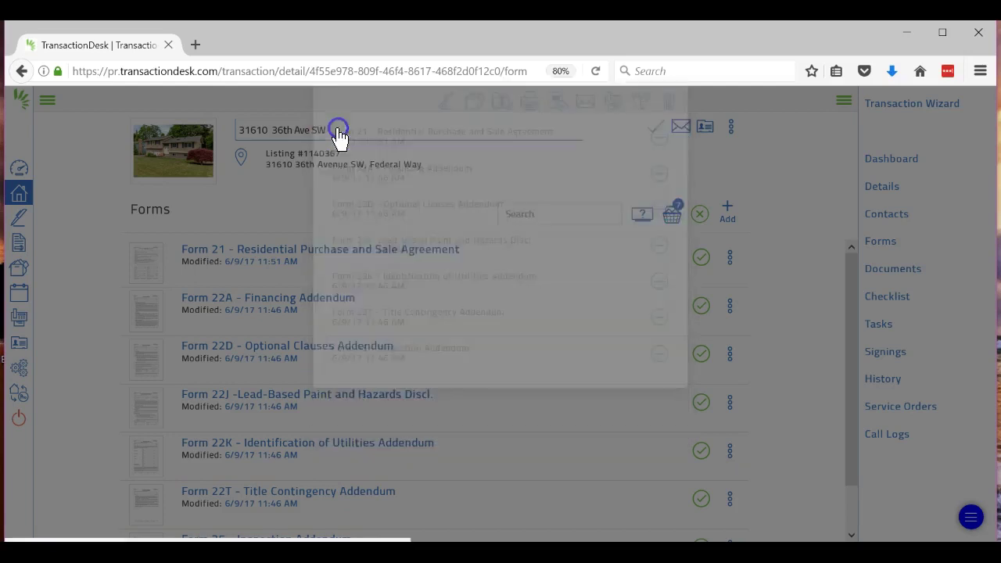
pyautogui.scroll(-1, 610, 352)
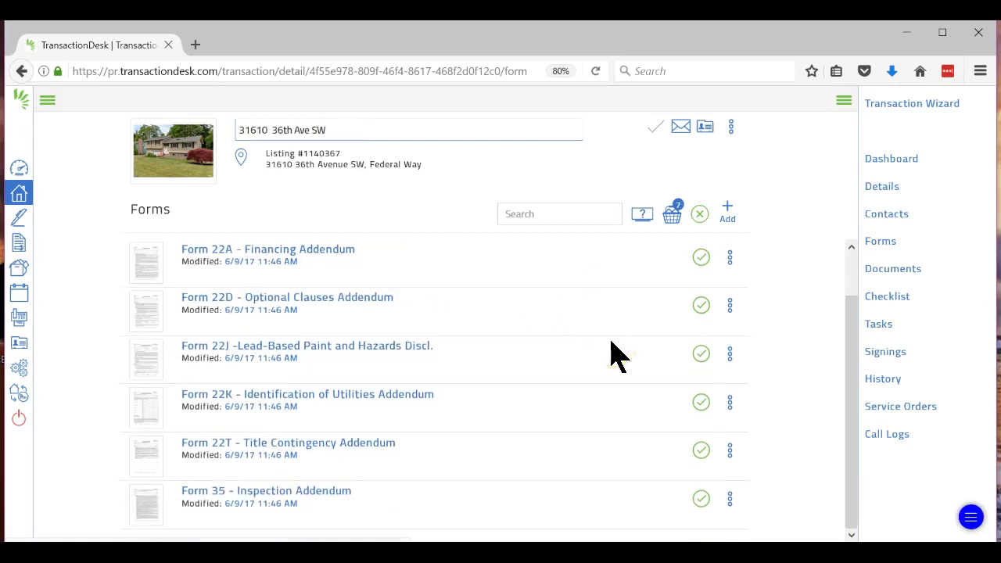
pyautogui.click(882, 360)
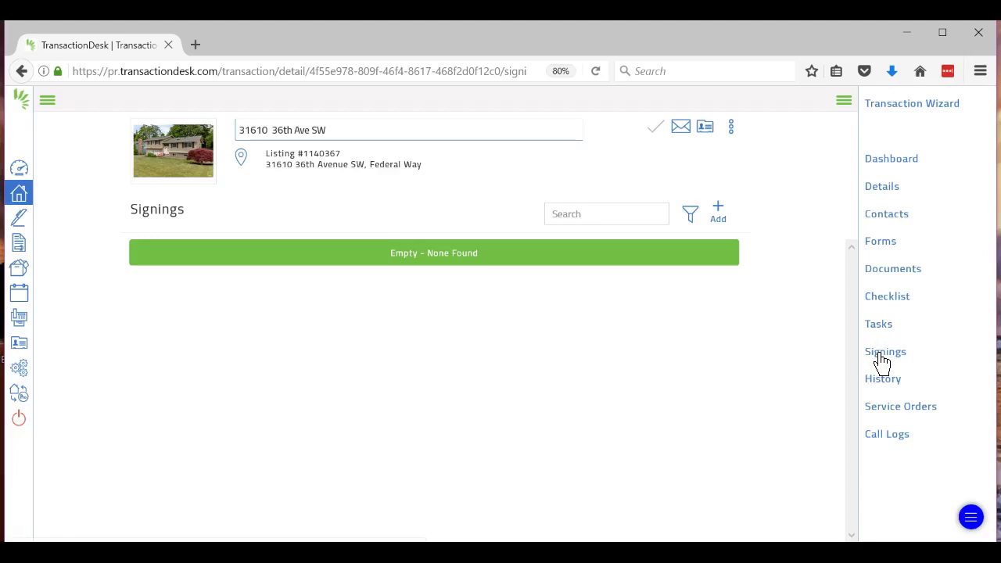
# Step: Add a signing named 'test 1' and open it in the Authentisign wizard
pyautogui.click(718, 208)
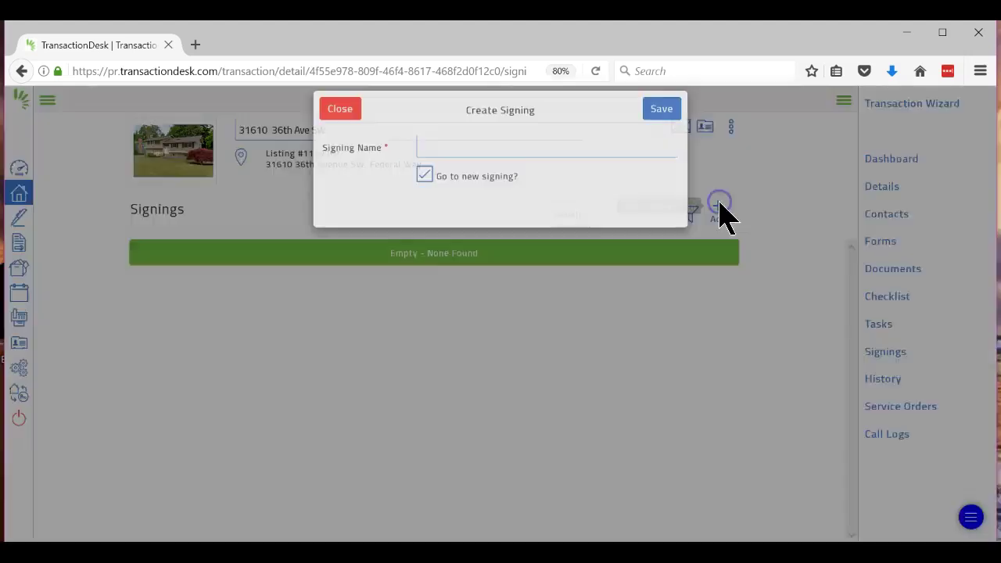
pyautogui.click(457, 161)
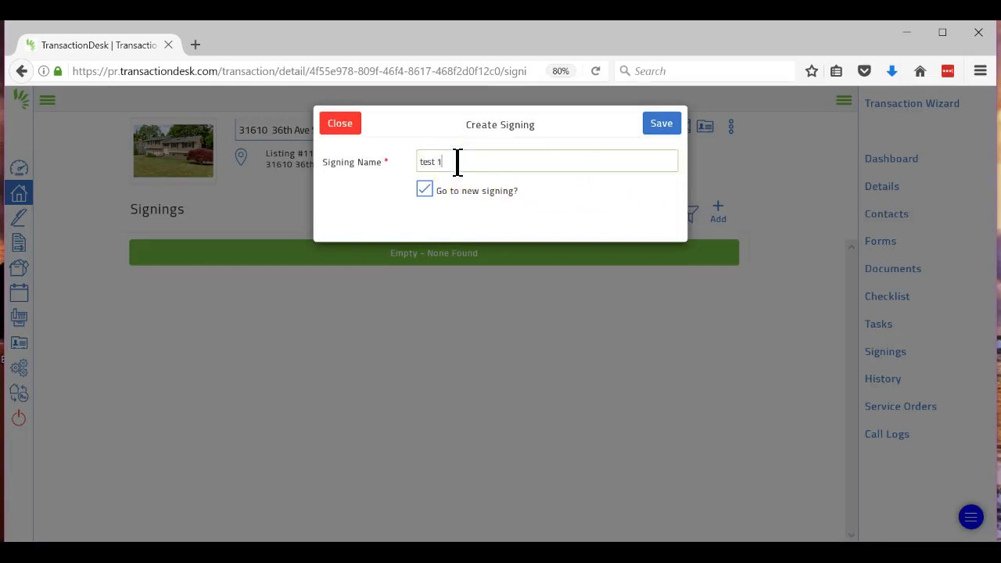
pyautogui.click(656, 127)
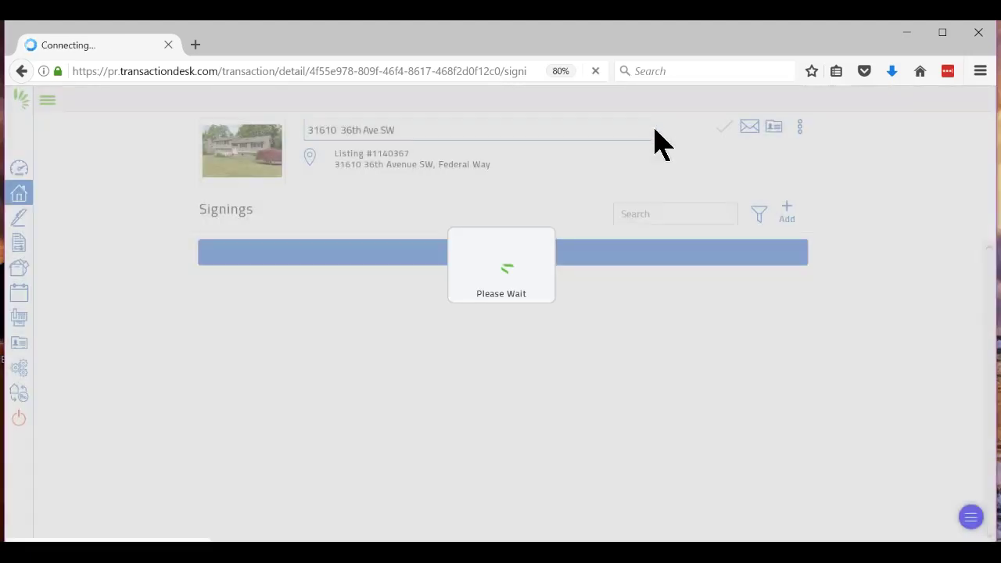
pyautogui.click(466, 201)
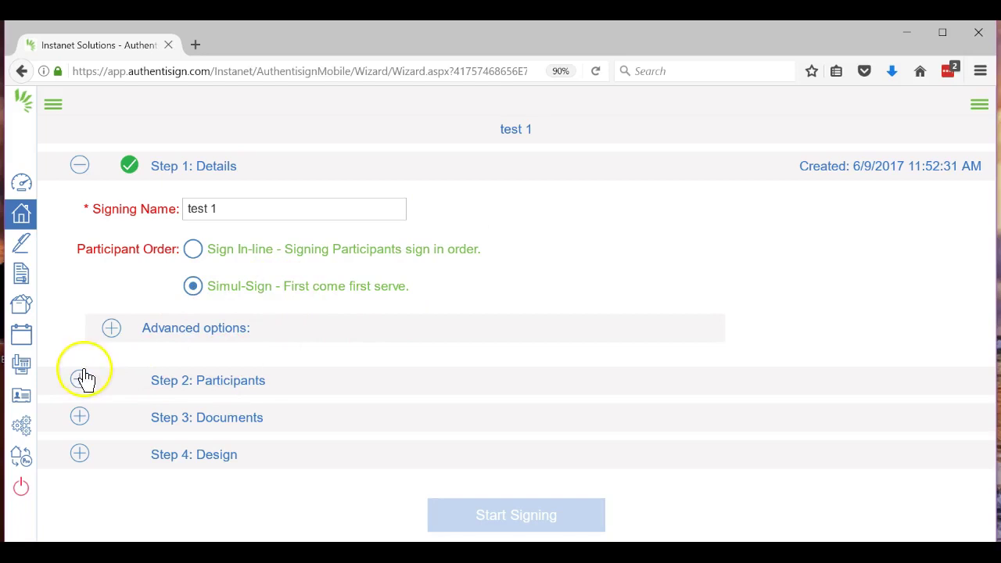
# Step: Add the selling broker and buyer as participants, with the selling broker as Remote Signer
pyautogui.click(194, 385)
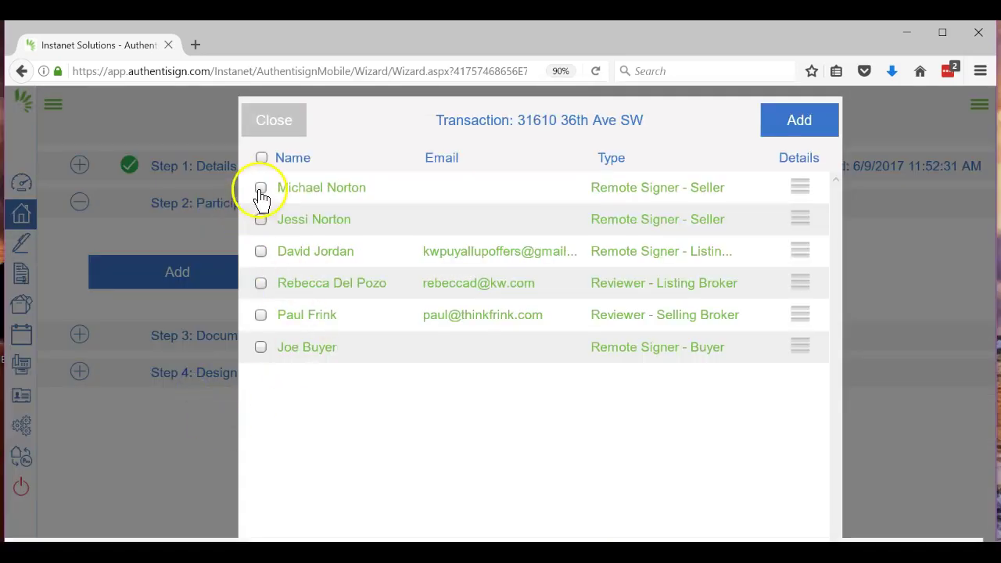
pyautogui.click(264, 320)
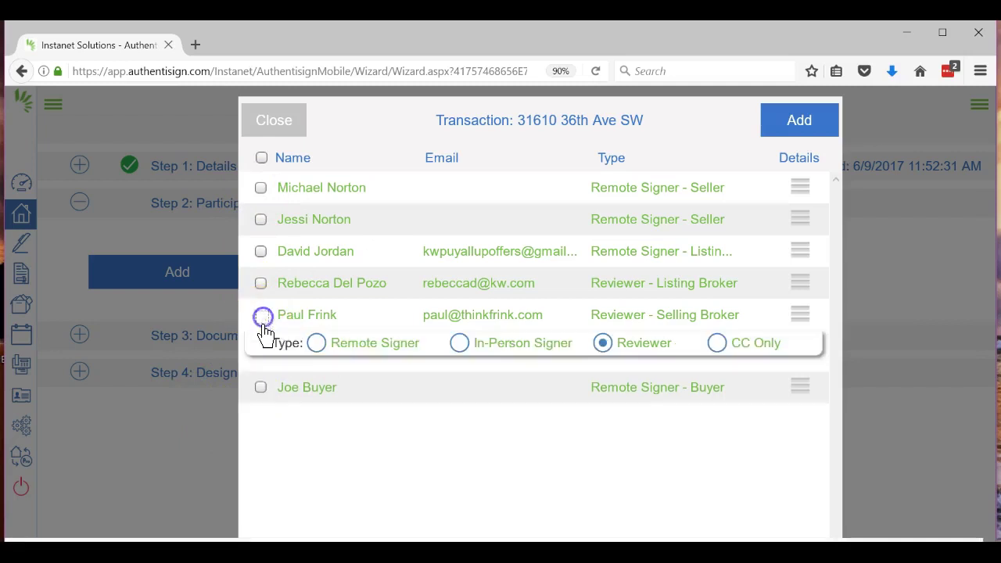
pyautogui.click(260, 387)
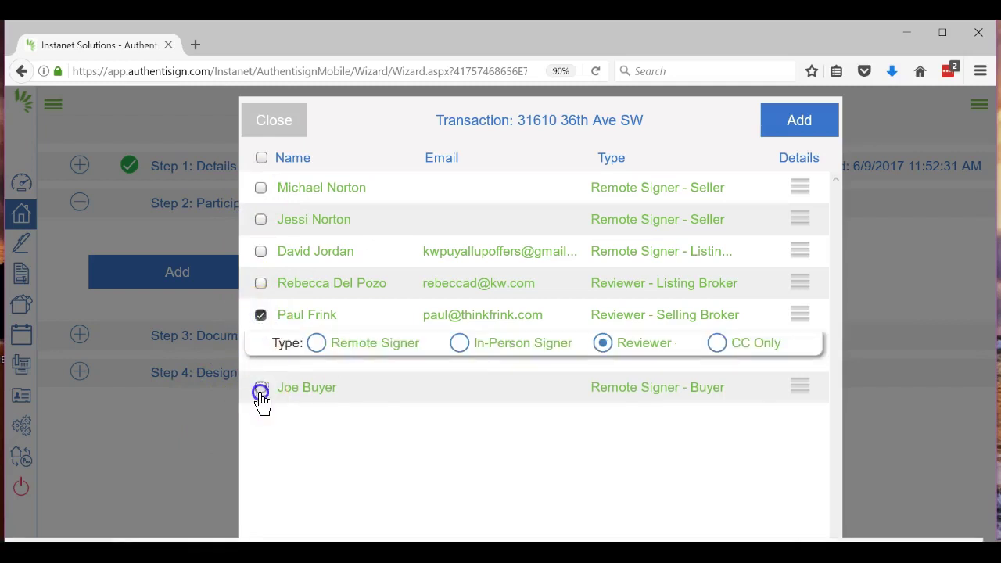
pyautogui.click(317, 348)
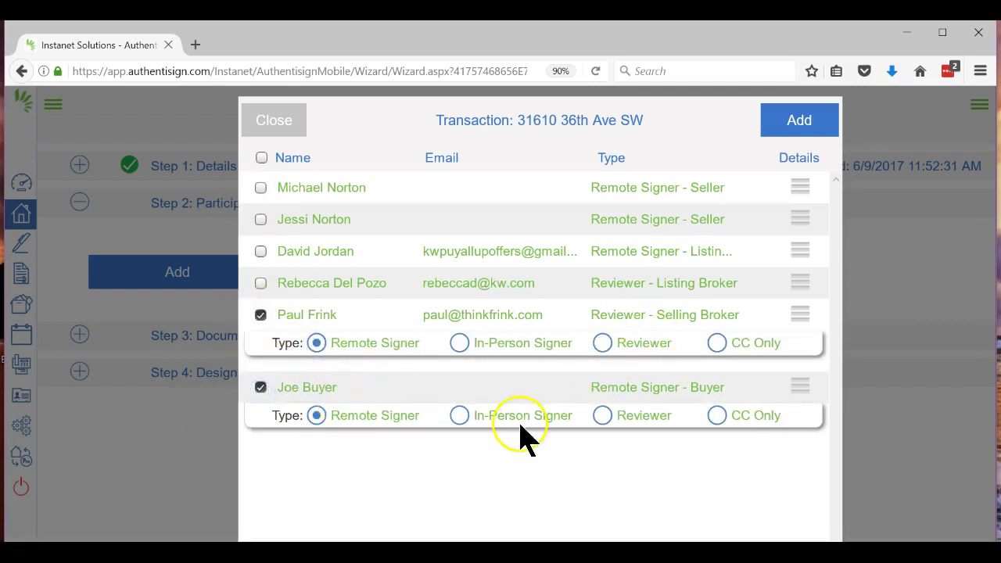
pyautogui.click(791, 124)
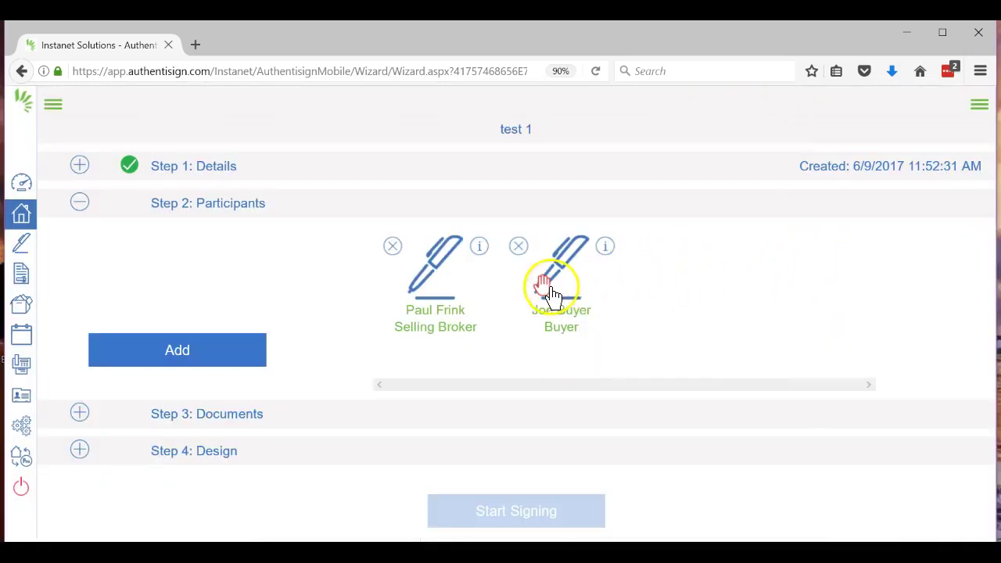
# Step: Fill in the buyer's custom signature and initials and save the participant
pyautogui.click(547, 301)
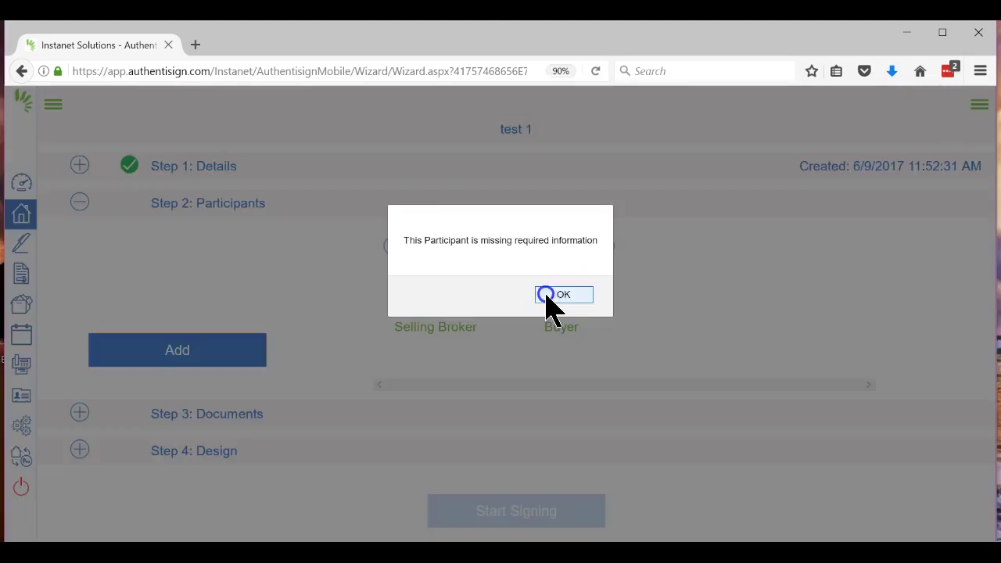
pyautogui.click(547, 299)
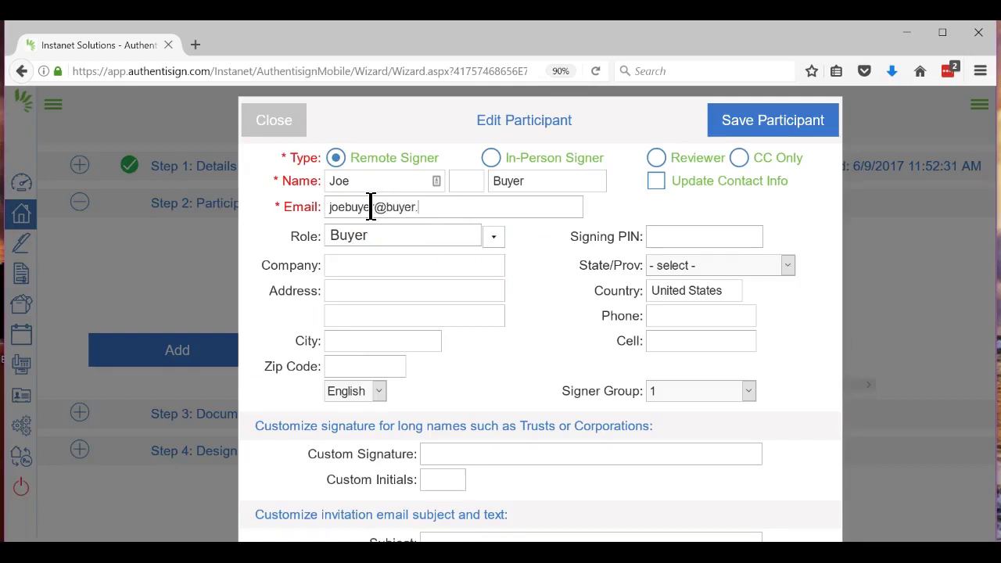
pyautogui.click(433, 453)
pyautogui.write('Joe Buyer')
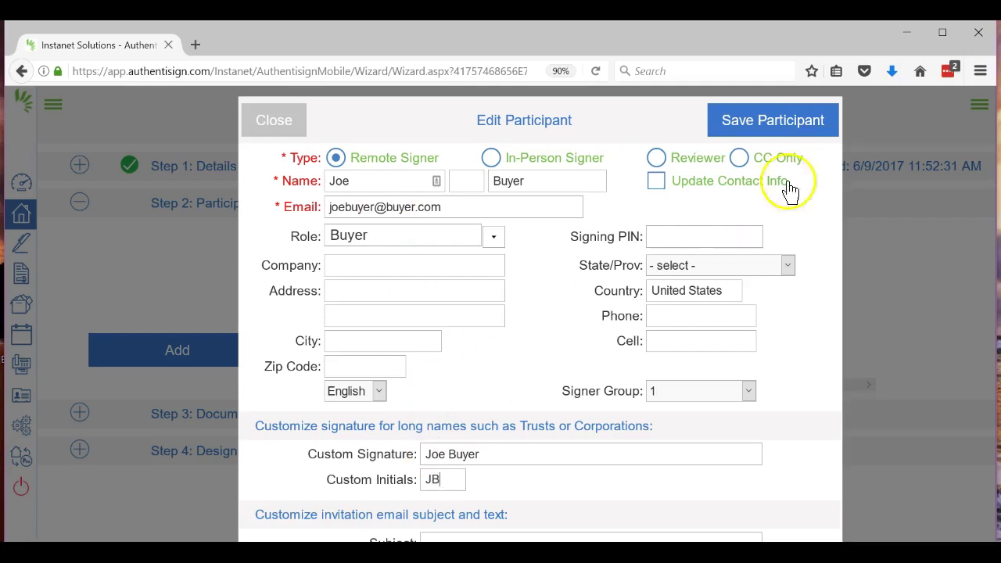
pyautogui.click(809, 134)
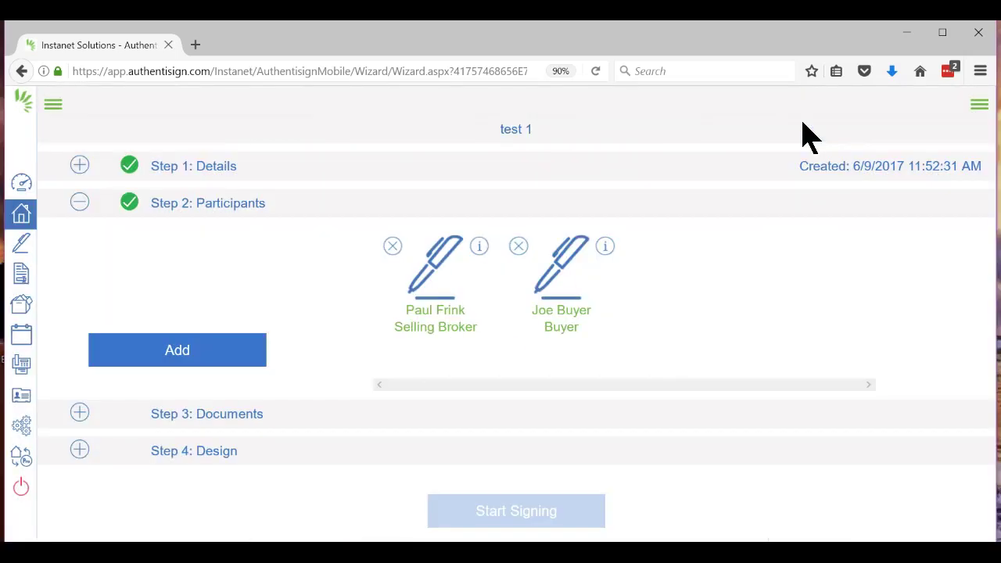
# Step: On Step 3: Documents, select all forms except Identification of Utilities and add them
pyautogui.click(223, 426)
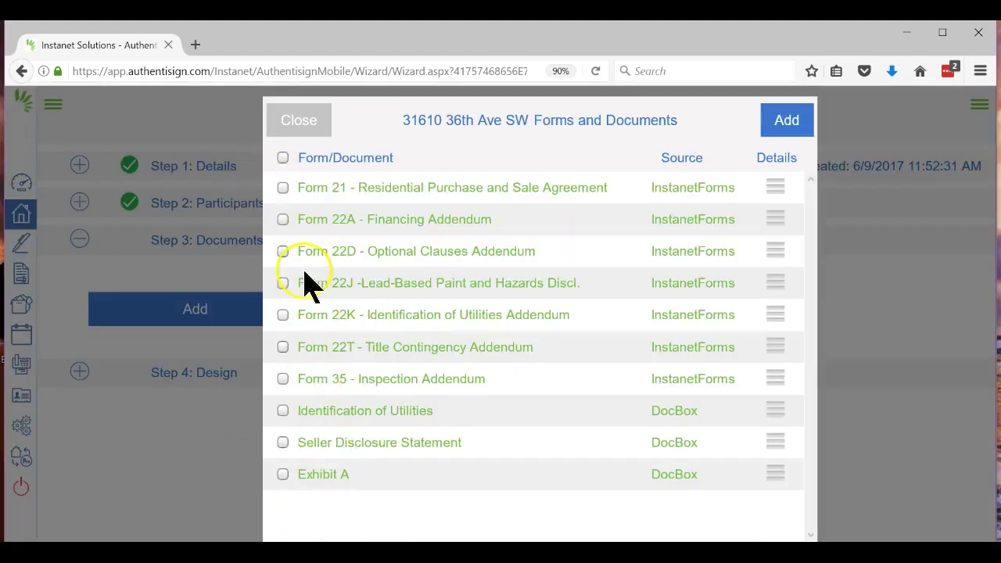
pyautogui.click(282, 157)
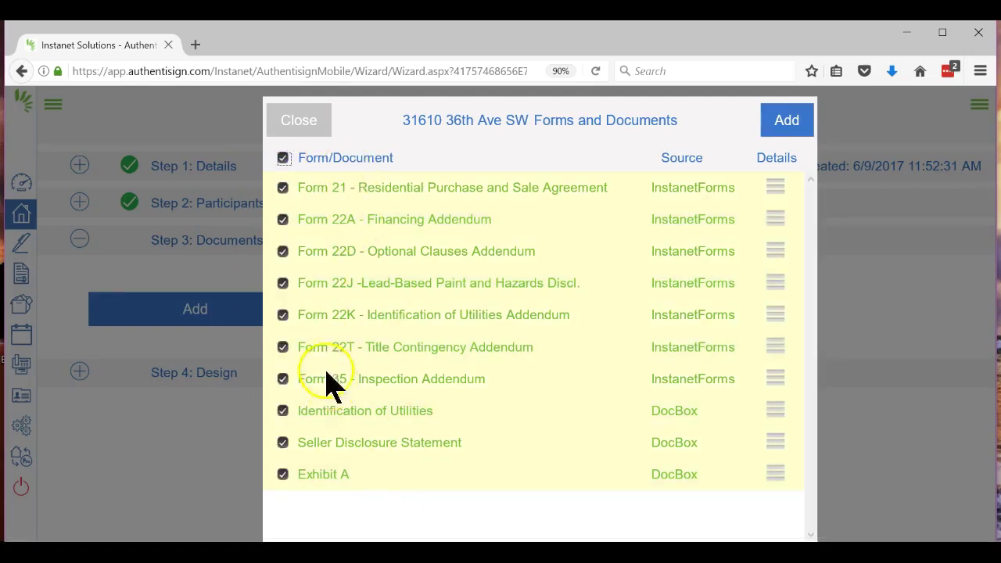
pyautogui.click(283, 411)
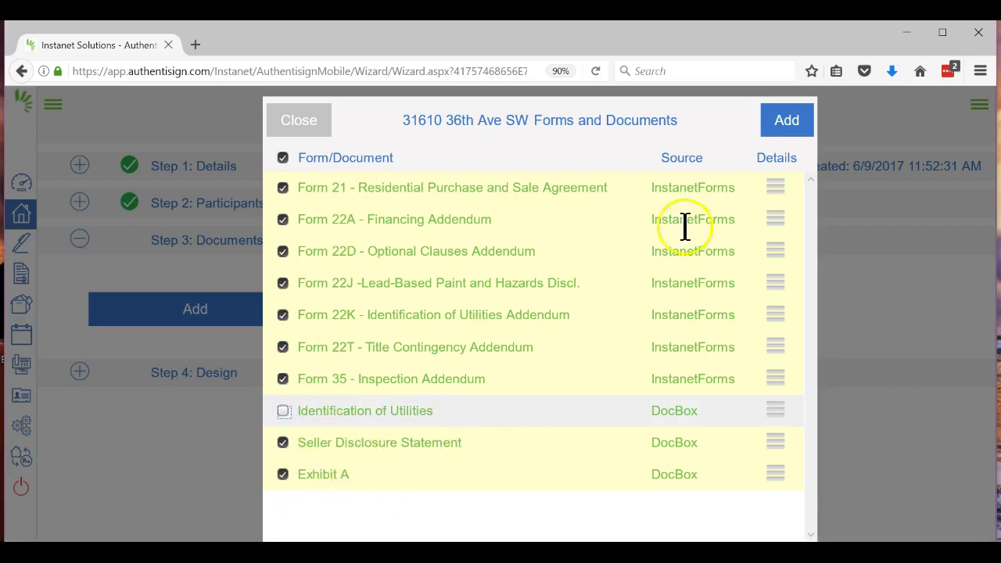
pyautogui.click(782, 125)
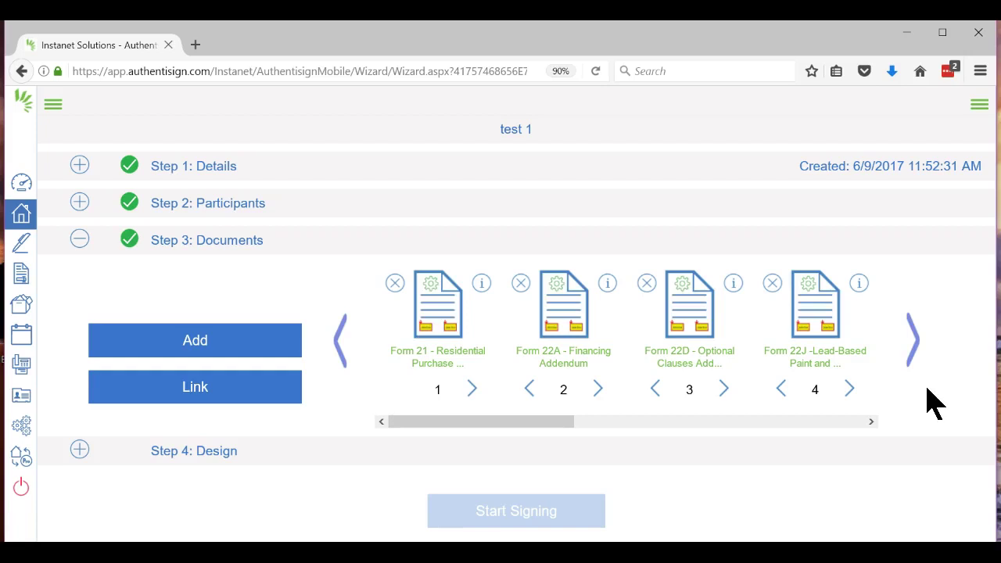
# Step: Browse the added documents in the carousel, then open Step 4: Design with the 23-page Form 21
pyautogui.click(912, 338)
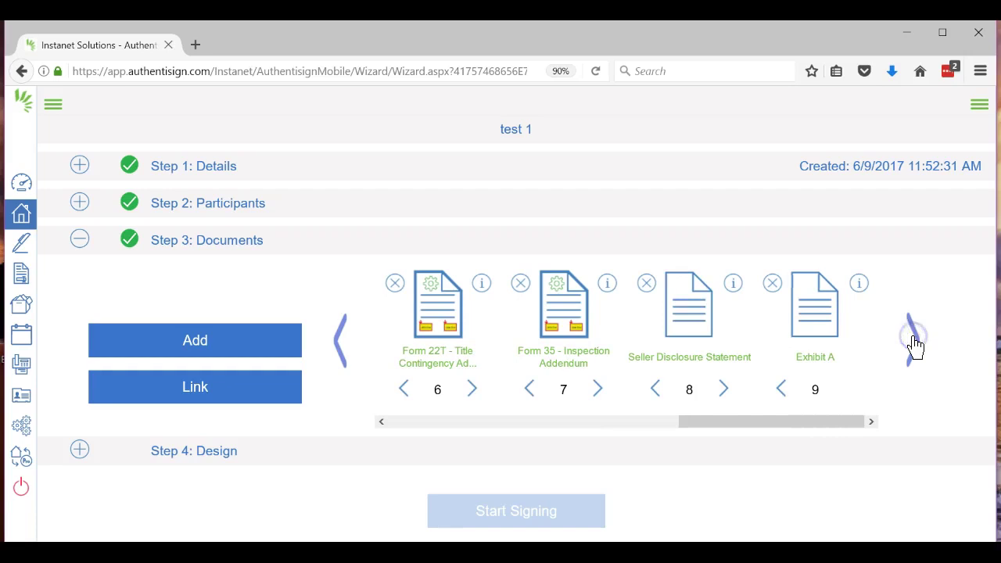
pyautogui.click(352, 336)
pyautogui.click(907, 336)
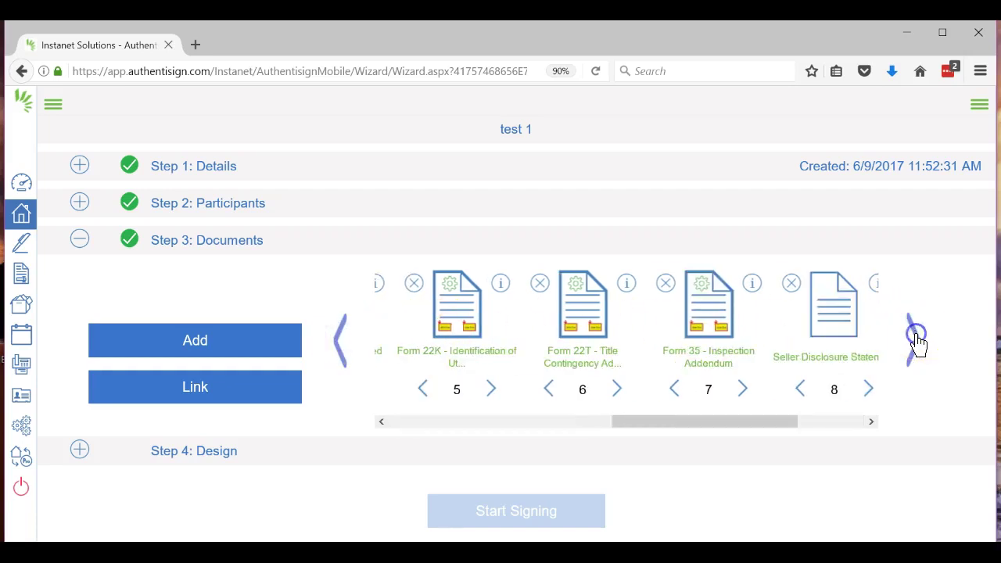
pyautogui.click(564, 330)
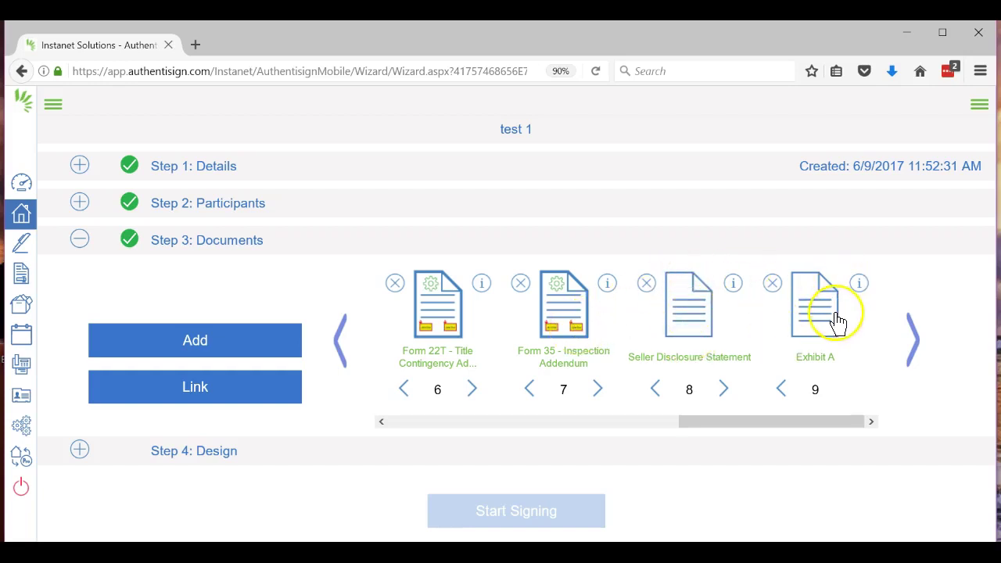
pyautogui.click(217, 453)
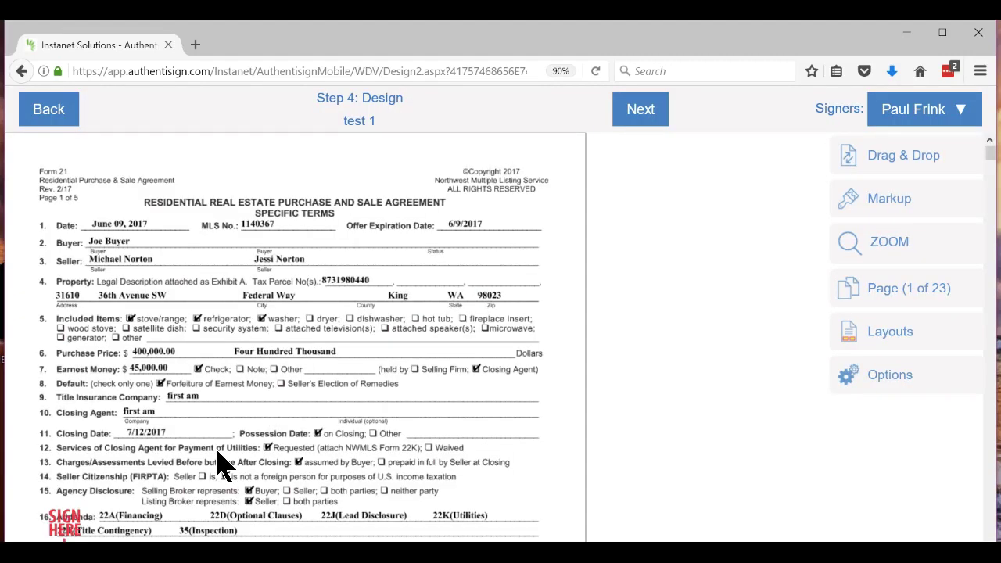
pyautogui.click(197, 370)
pyautogui.click(192, 385)
pyautogui.click(191, 394)
pyautogui.click(196, 412)
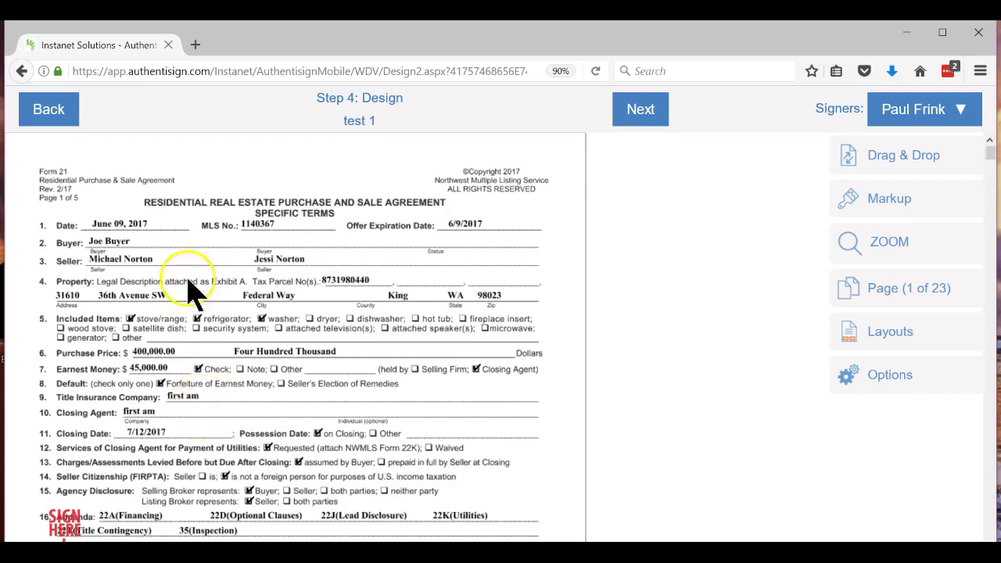
pyautogui.click(49, 111)
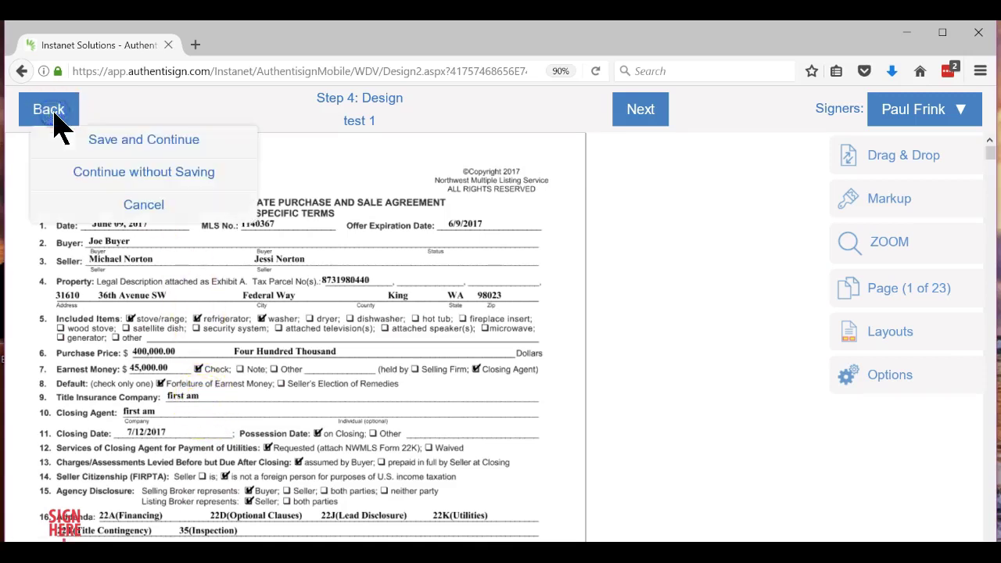
pyautogui.click(125, 149)
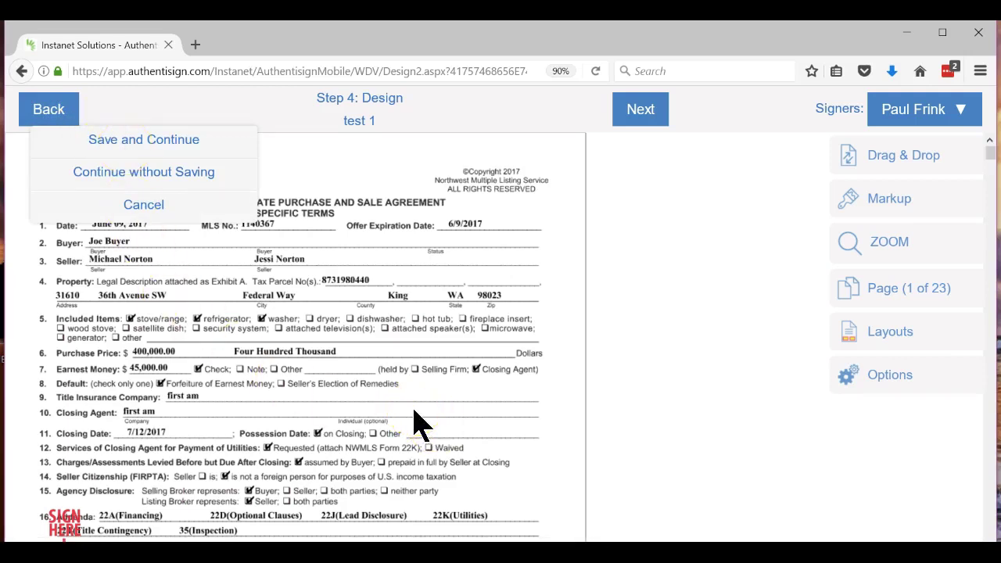
pyautogui.click(137, 206)
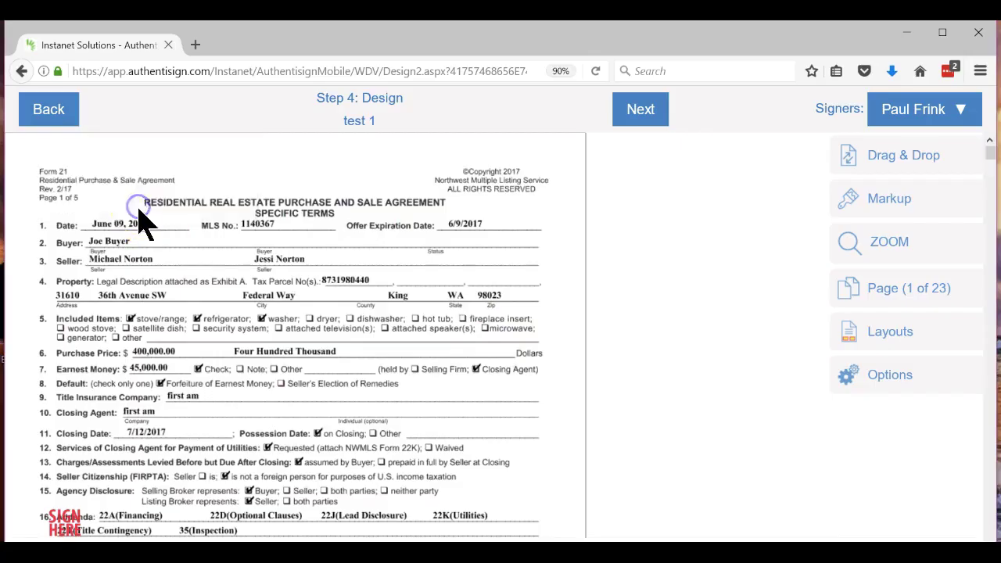
pyautogui.scroll(-15, 322, 336)
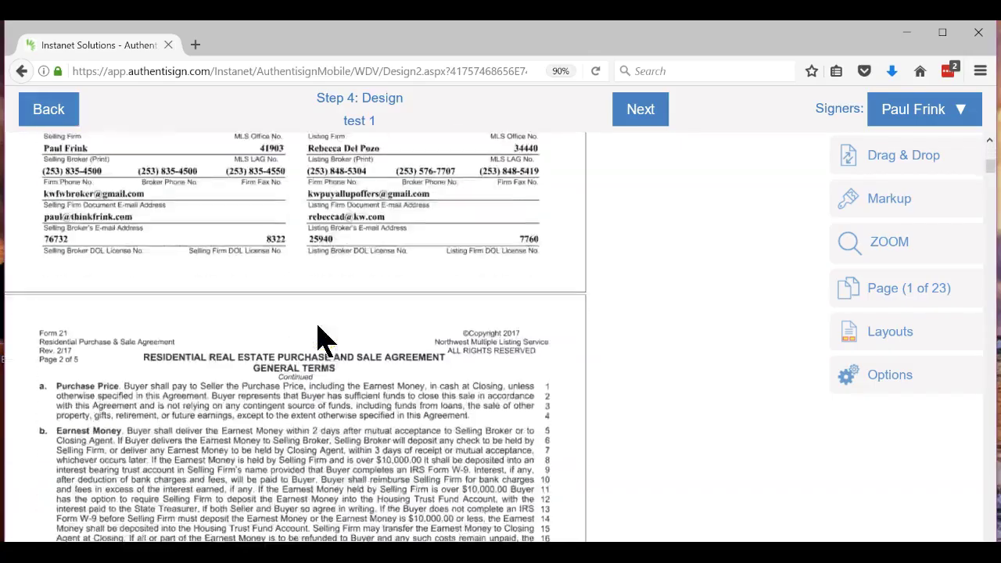
pyautogui.scroll(-20, 322, 339)
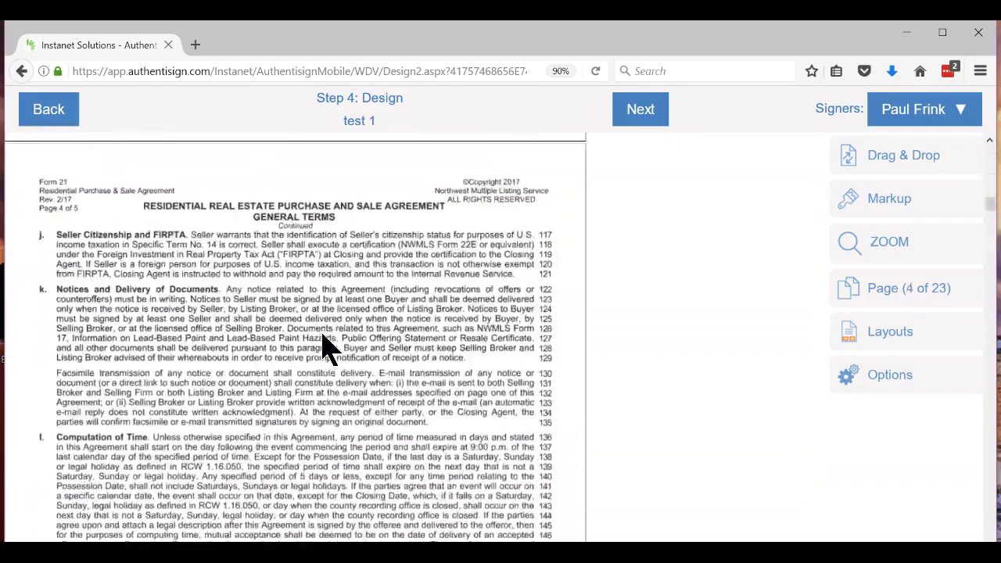
# Step: Switch the active signer in the Signers list to the buyer
pyautogui.scroll(-20, 327, 344)
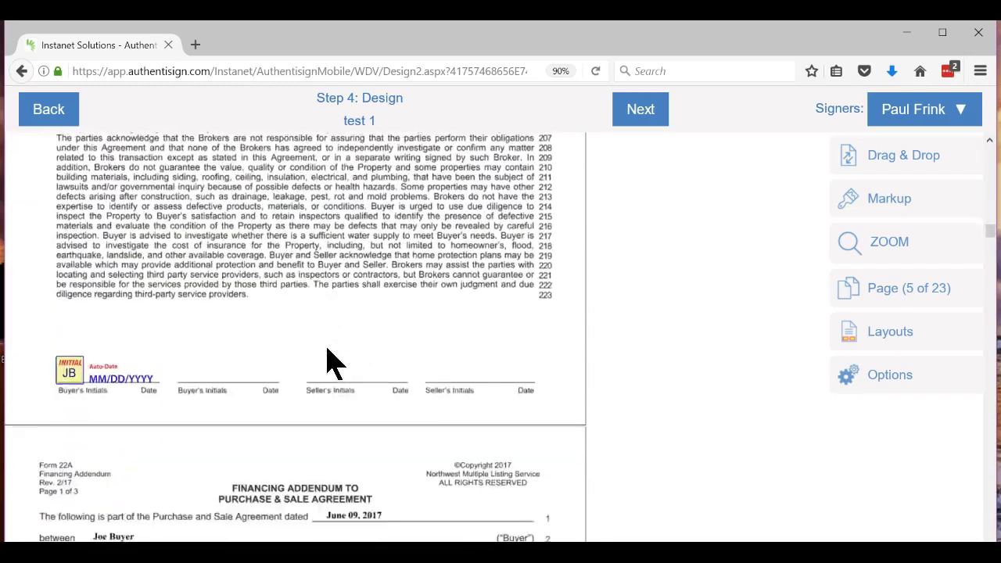
pyautogui.scroll(-5, 328, 362)
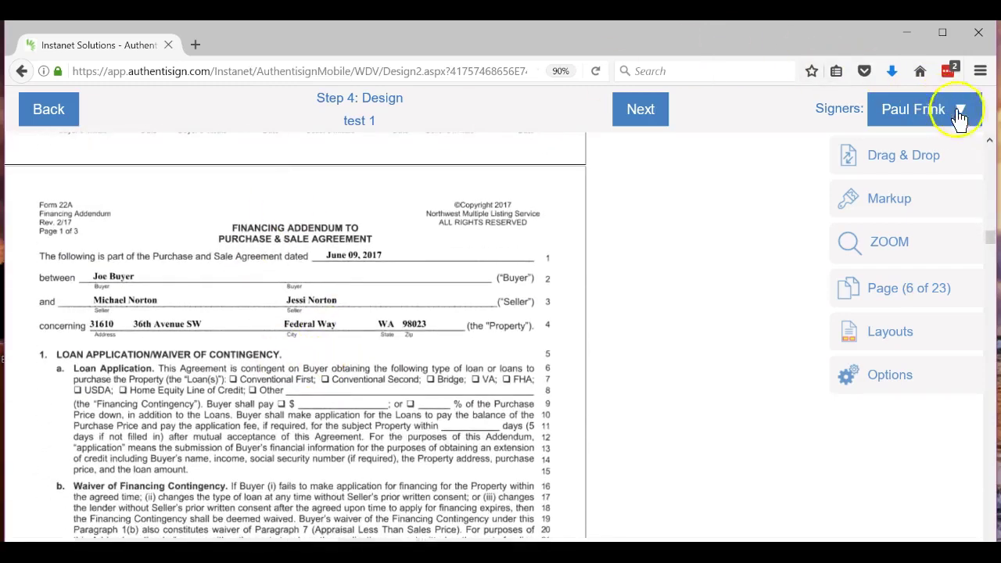
pyautogui.click(961, 113)
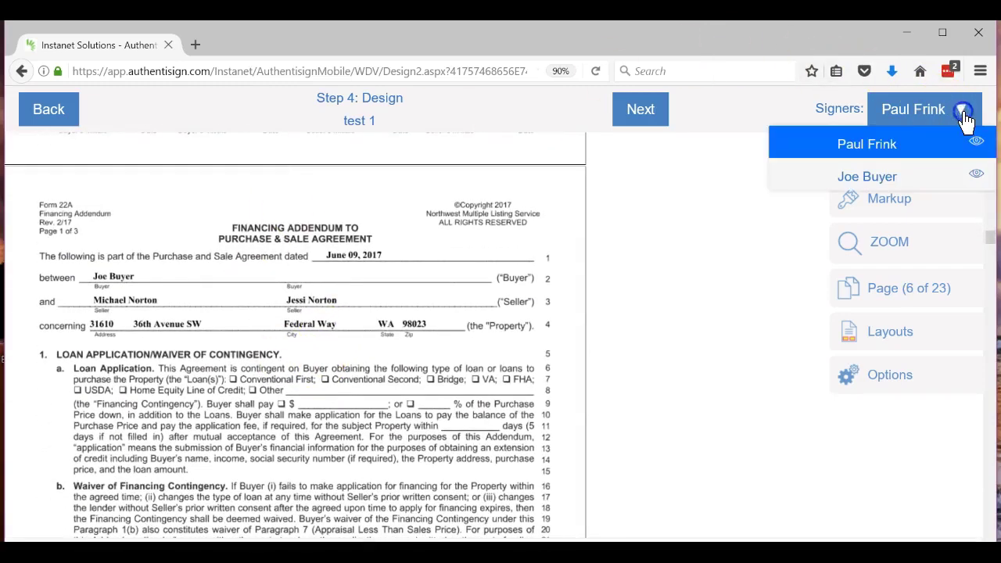
pyautogui.click(874, 178)
# Step: Scroll to the Seller Disclosure Statement's buyer acknowledgment and waiver pages
pyautogui.scroll(-3, 368, 270)
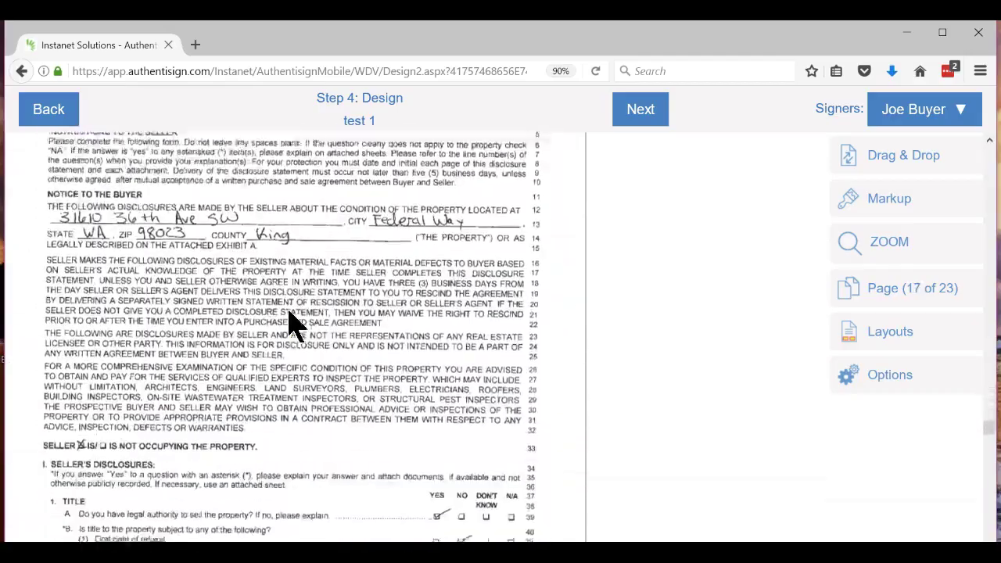
pyautogui.scroll(-20, 291, 322)
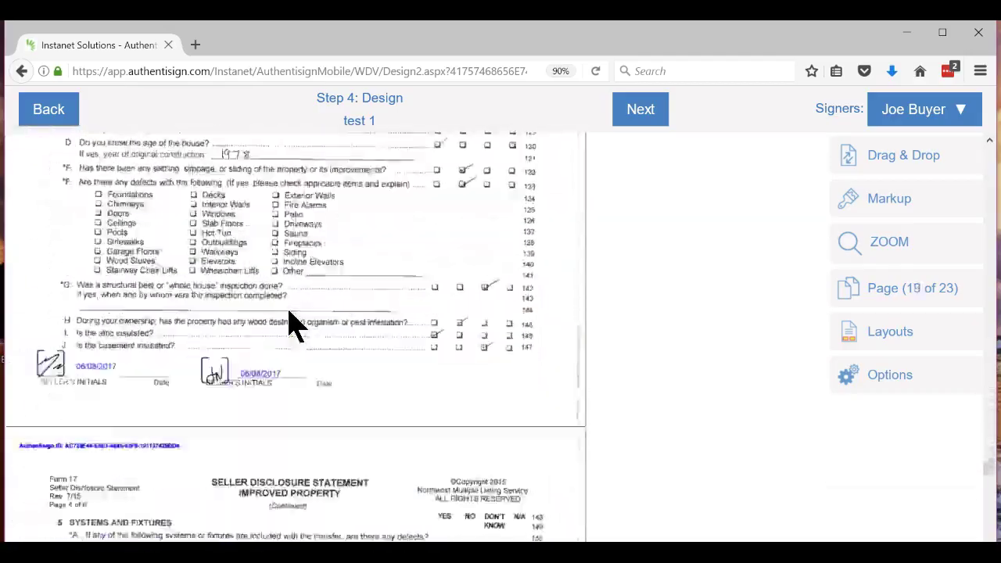
pyautogui.scroll(-20, 291, 322)
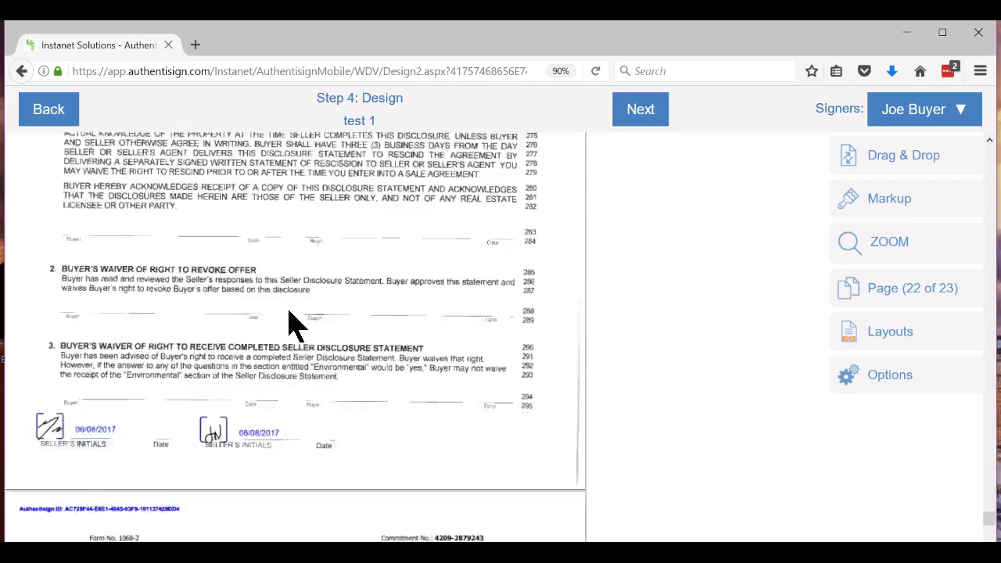
pyautogui.scroll(-6, 291, 322)
pyautogui.scroll(8, 291, 322)
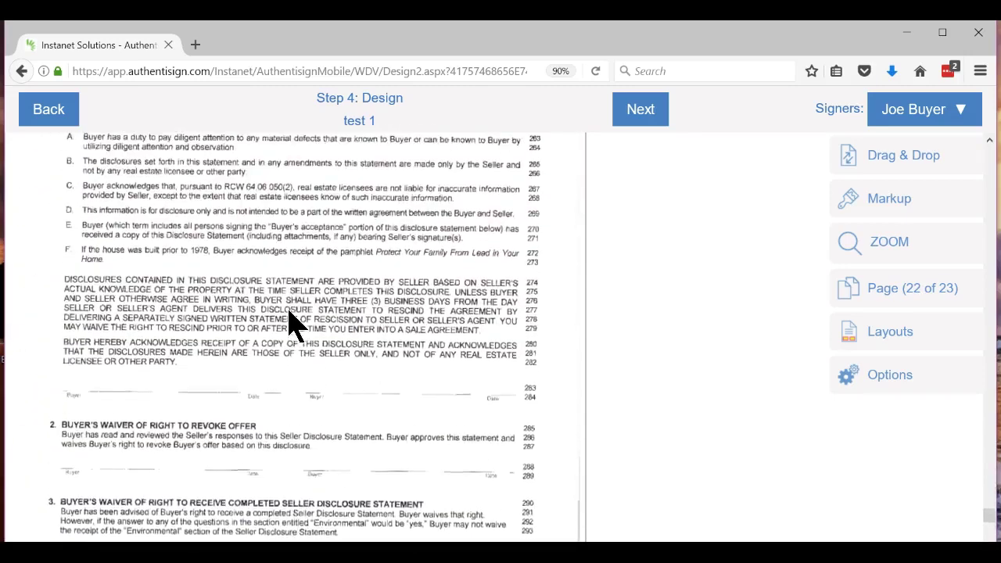
pyautogui.scroll(1, 291, 323)
pyautogui.scroll(-1, 291, 322)
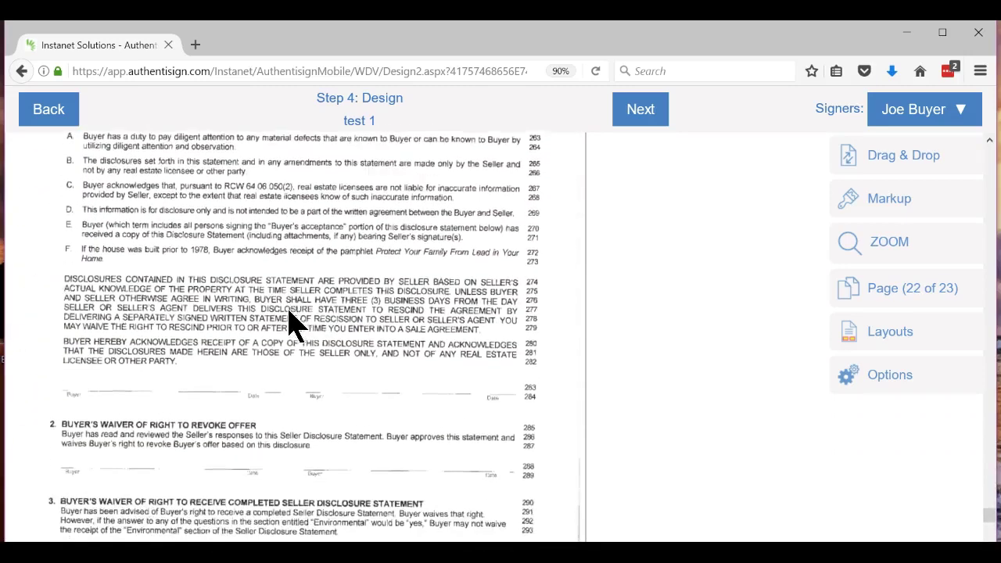
# Step: Place the buyer's Sign Here field and an auto-date stamp on page 22's buyer line
pyautogui.scroll(-1, 290, 323)
pyautogui.click(903, 155)
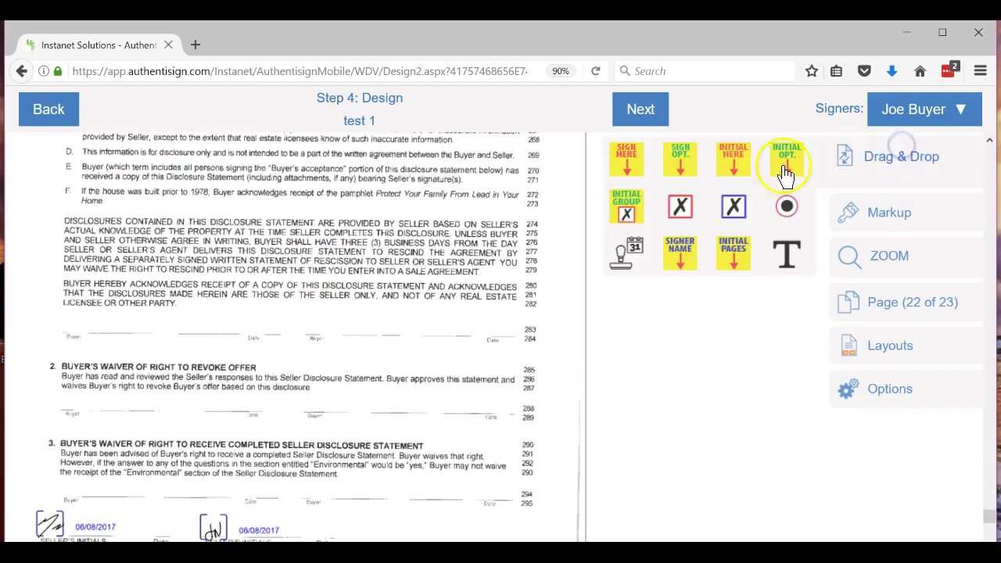
pyautogui.click(628, 162)
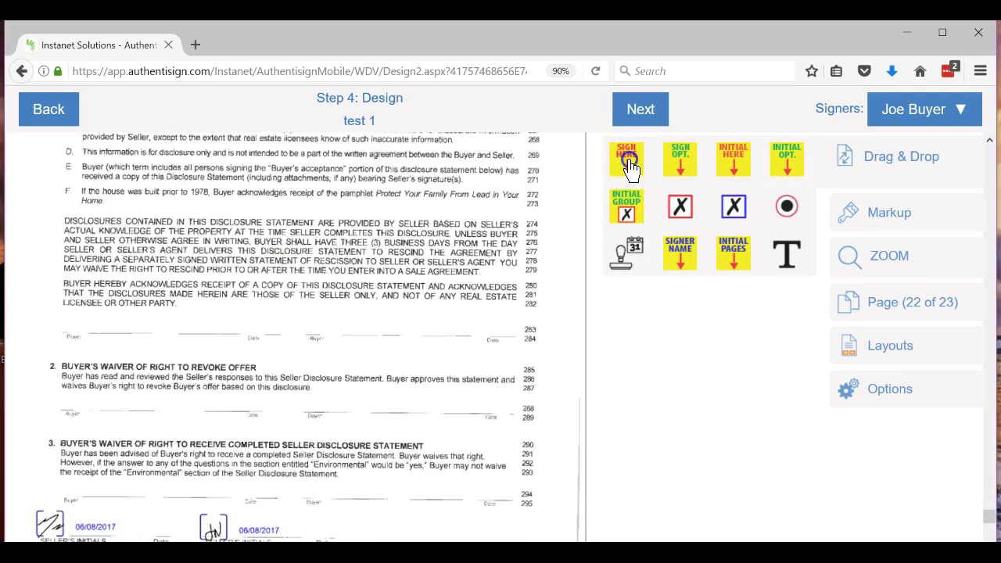
pyautogui.moveTo(629, 162); pyautogui.dragTo(651, 160)
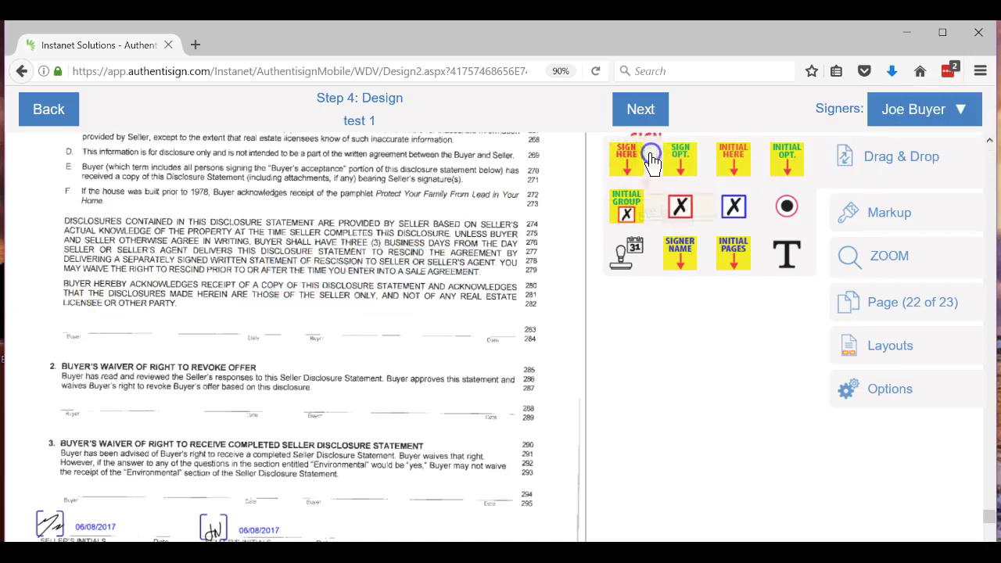
pyautogui.click(626, 167)
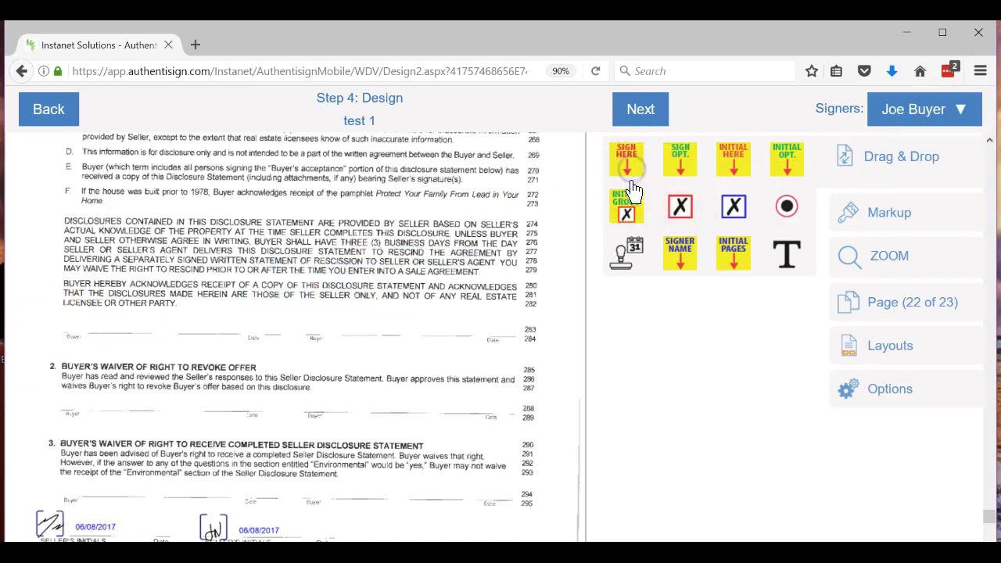
pyautogui.moveTo(621, 156)
pyautogui.mouseDown()
pyautogui.moveTo(554, 219)
pyautogui.moveTo(64, 270)
pyautogui.moveTo(106, 262)
pyautogui.mouseUp()
pyautogui.moveTo(620, 261); pyautogui.dragTo(212, 346)
# Step: Place the buyer's Initial Here field and an auto-date stamp on the Exhibit A page
pyautogui.scroll(-2, 353, 410)
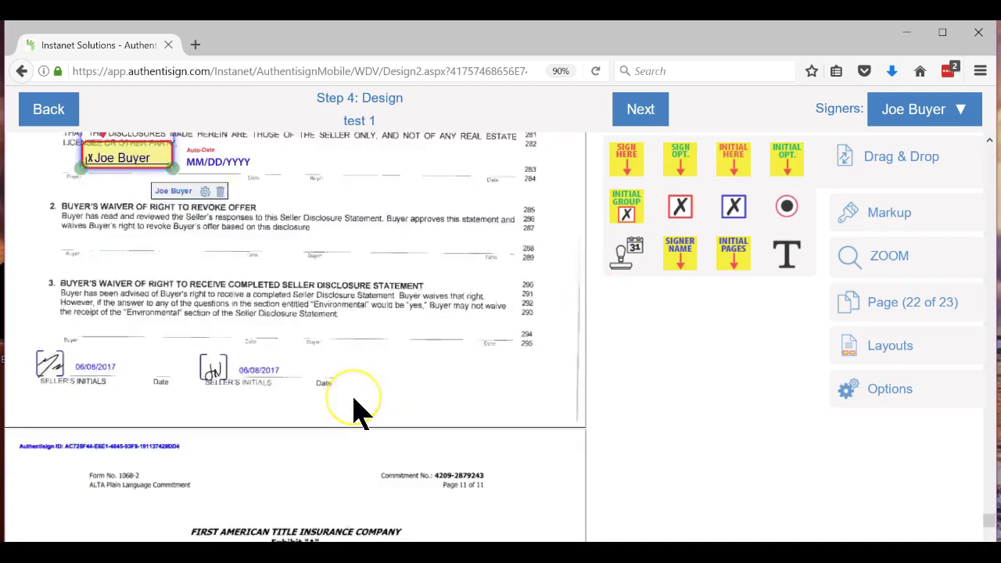
pyautogui.scroll(-5, 354, 411)
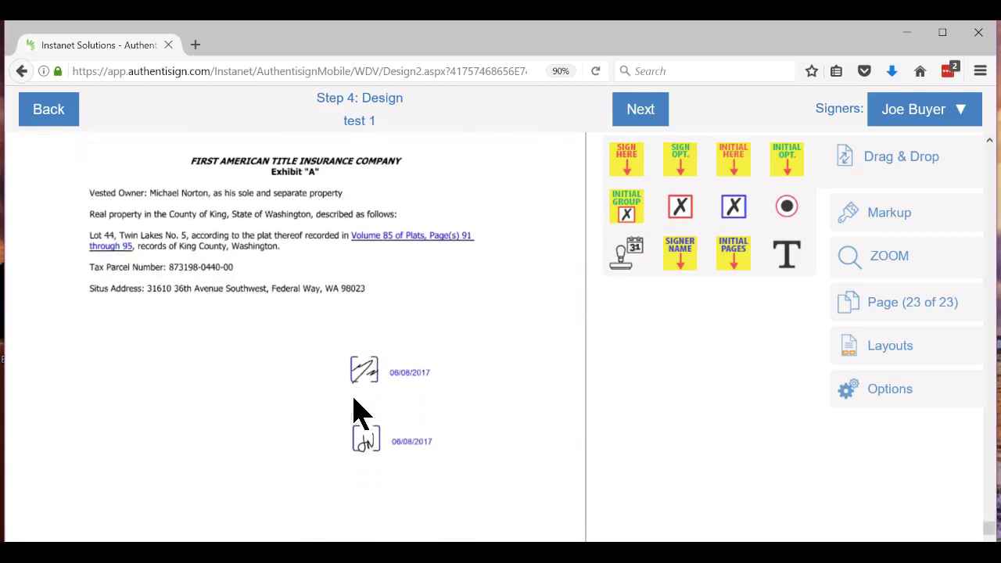
pyautogui.moveTo(726, 161); pyautogui.dragTo(224, 364)
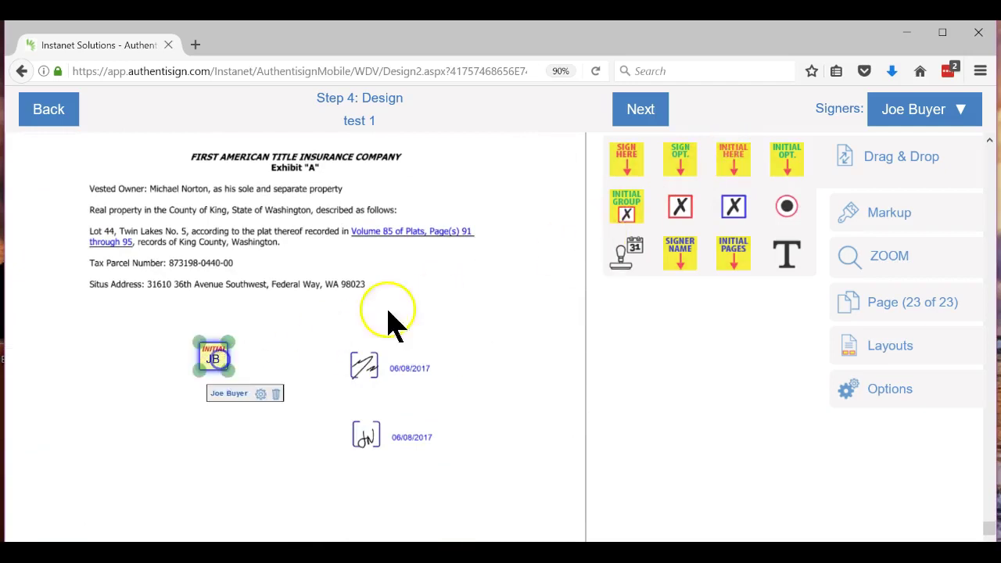
pyautogui.moveTo(626, 257); pyautogui.dragTo(273, 391)
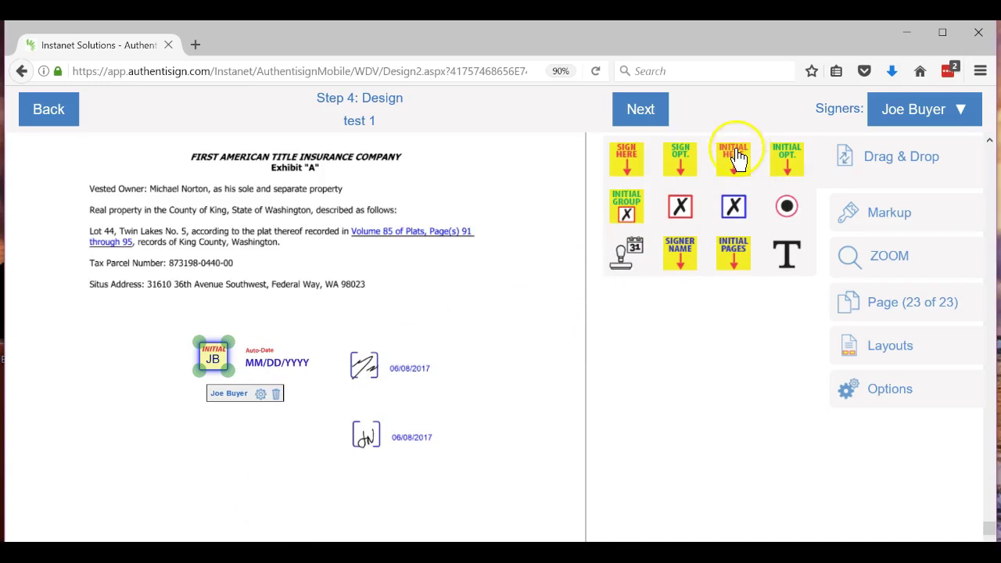
pyautogui.moveTo(737, 157); pyautogui.dragTo(666, 152)
pyautogui.scroll(-3, 659, 365)
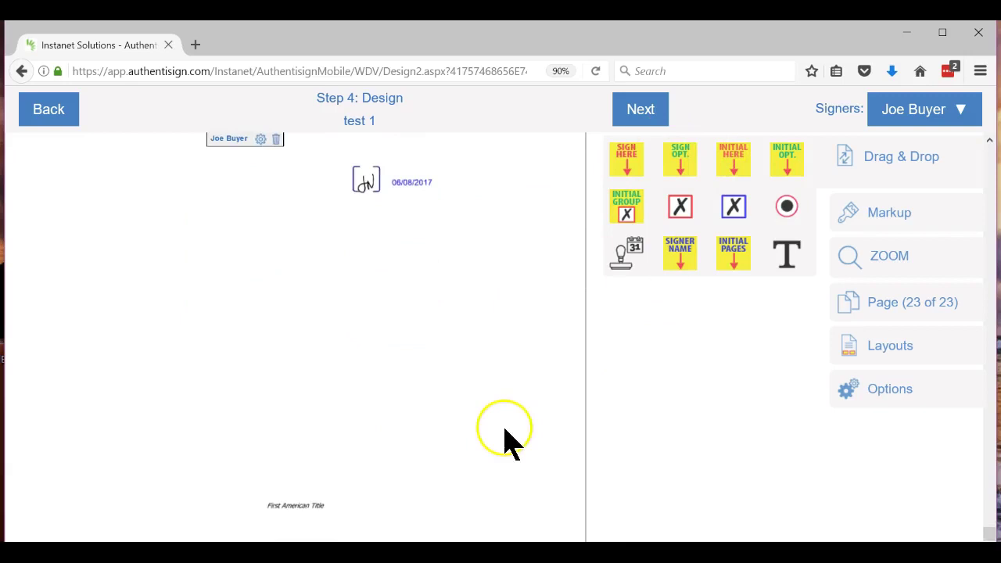
pyautogui.scroll(5, 516, 437)
pyautogui.scroll(10, 528, 435)
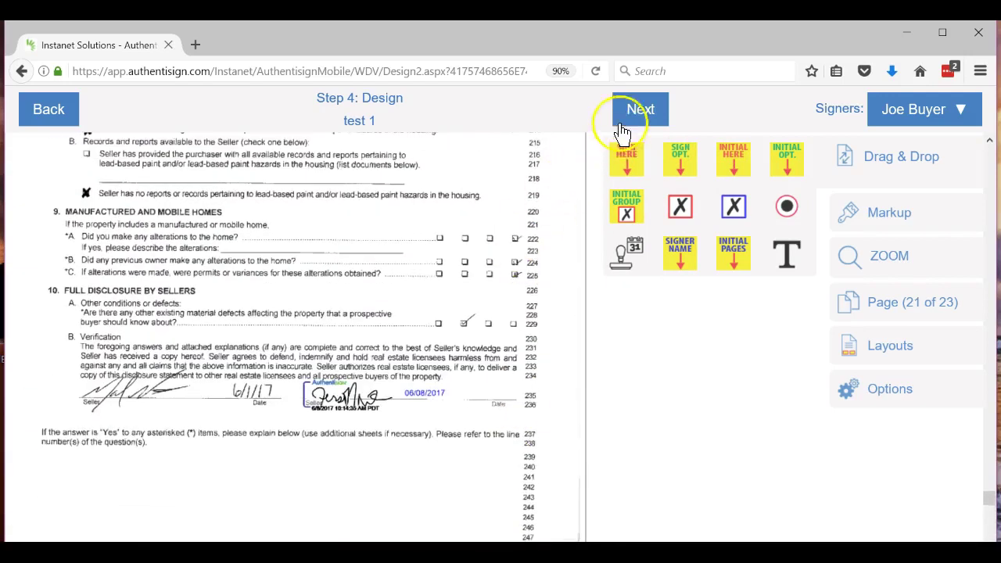
# Step: Move from Design to Finalize Signing Setup and send the test 1 invitations
pyautogui.click(630, 111)
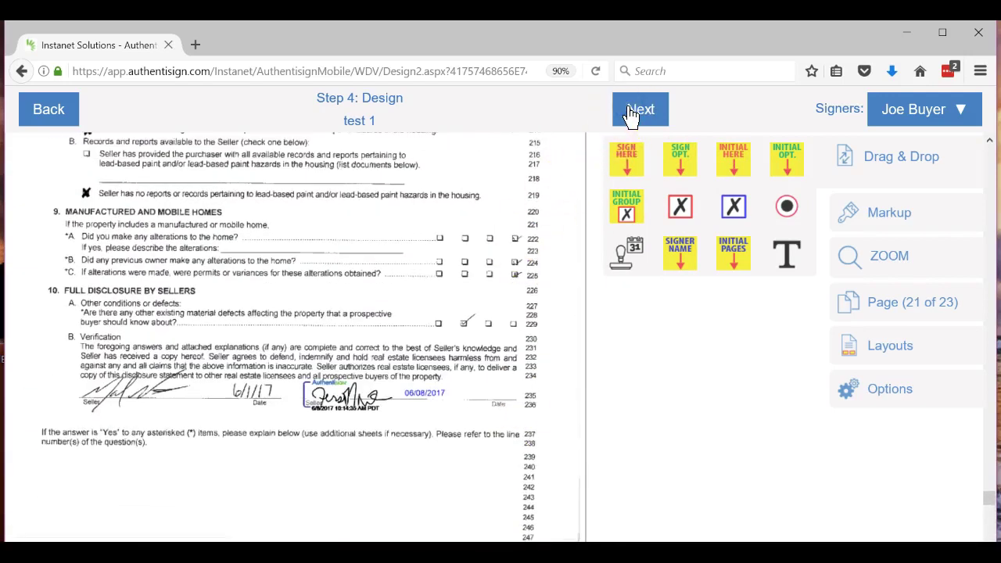
pyautogui.click(632, 113)
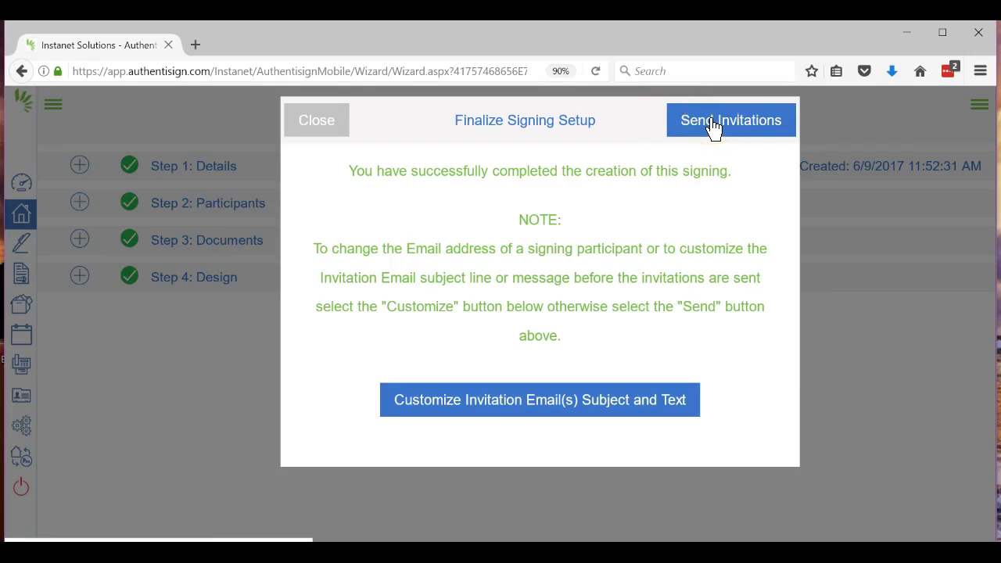
pyautogui.click(712, 126)
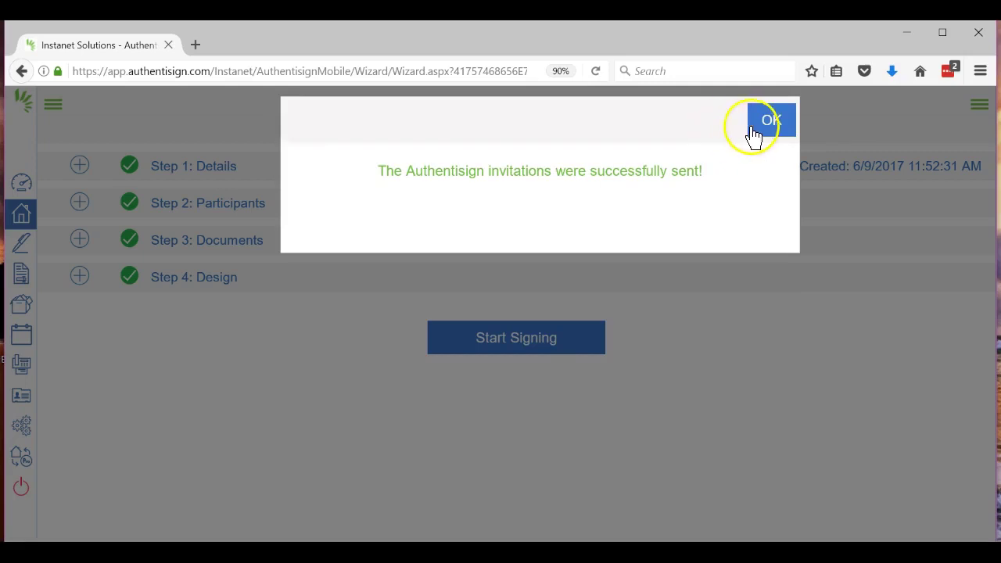
# Step: Dismiss the invitations-sent confirmation and open the In Progress 'test 1' signing from Signings
pyautogui.click(762, 125)
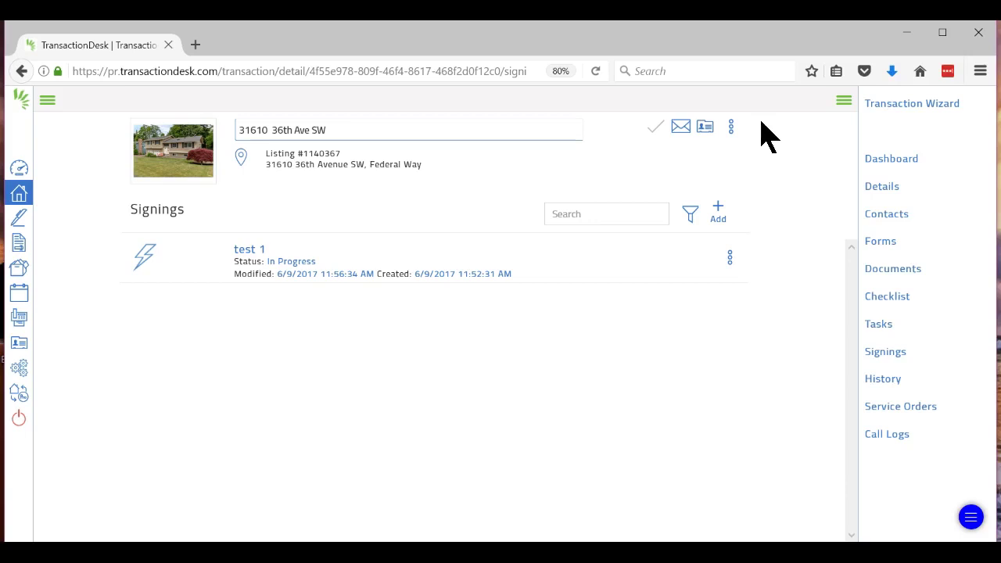
pyautogui.click(249, 250)
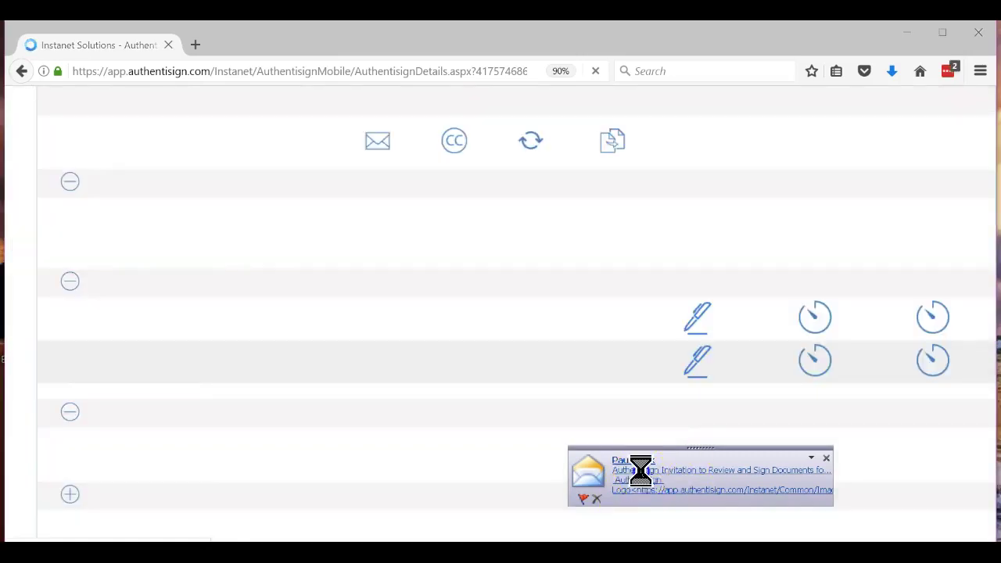
# Step: Open the test 1 invitation email in Outlook and follow 'Click here to Sign' to Adopt Your Signature
pyautogui.click(641, 469)
pyautogui.scroll(-2, 514, 329)
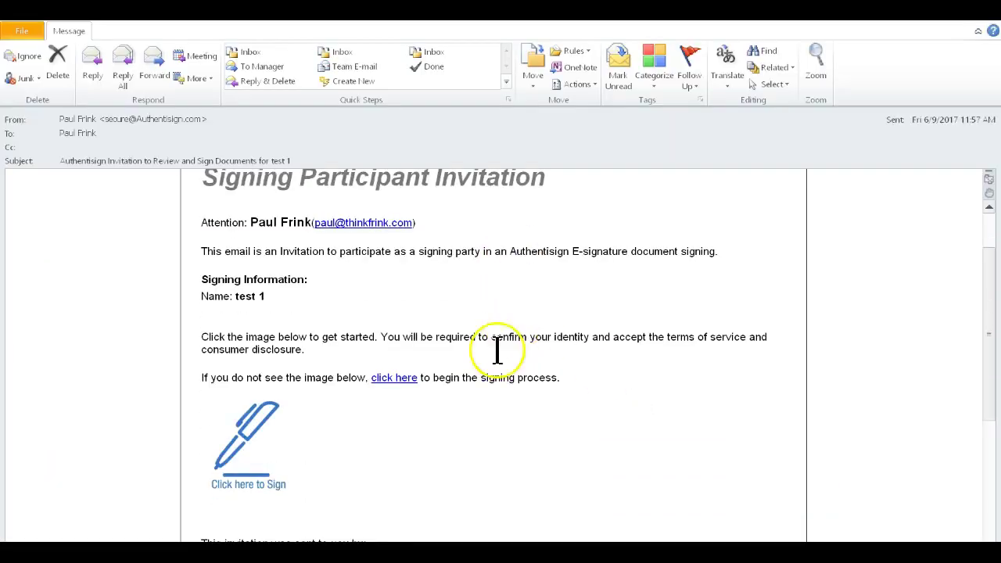
pyautogui.click(267, 435)
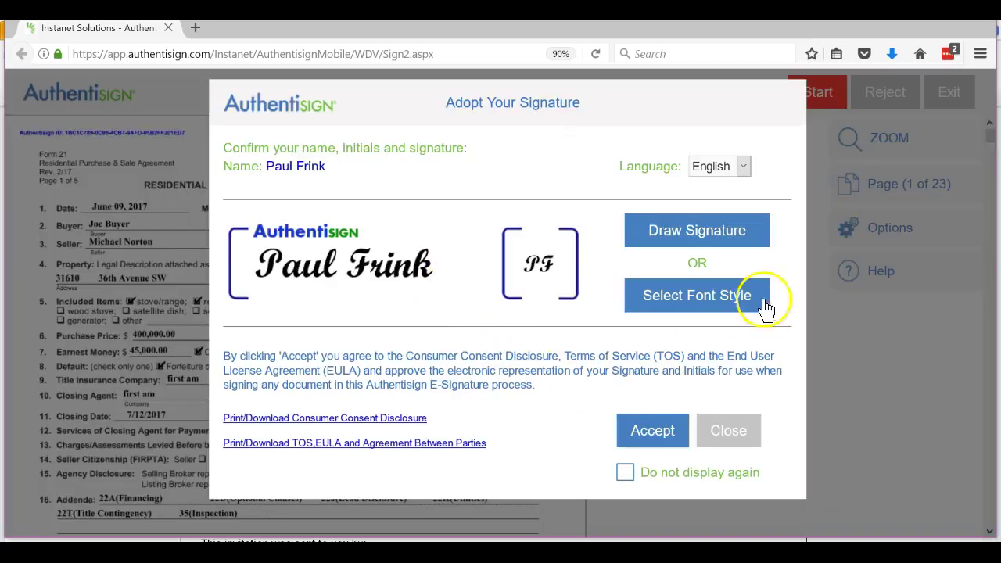
# Step: Accept the signature terms, apply the signature to the page 12 Sign Here field, and complete signing
pyautogui.click(655, 431)
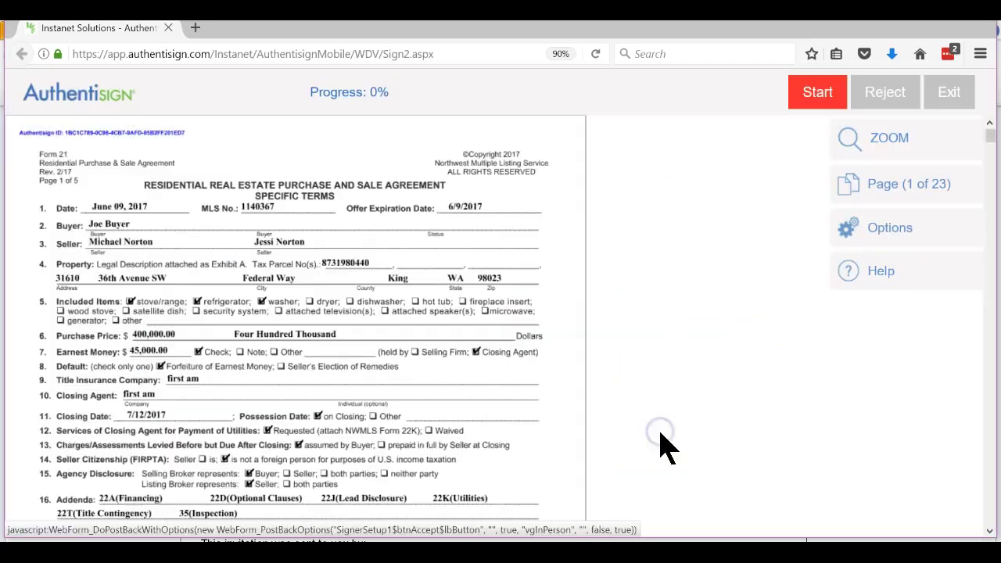
pyautogui.scroll(-4, 234, 361)
pyautogui.click(808, 91)
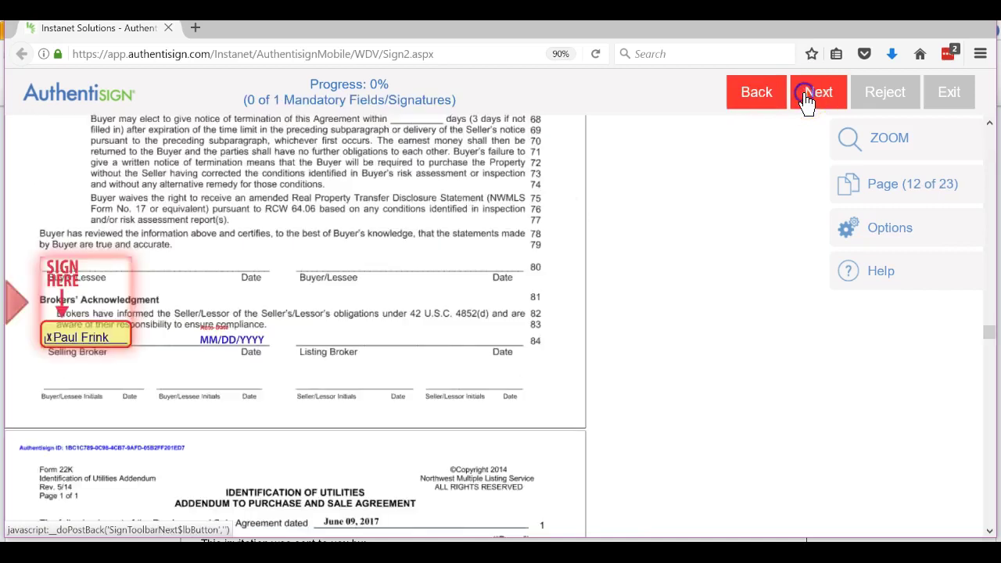
pyautogui.click(74, 338)
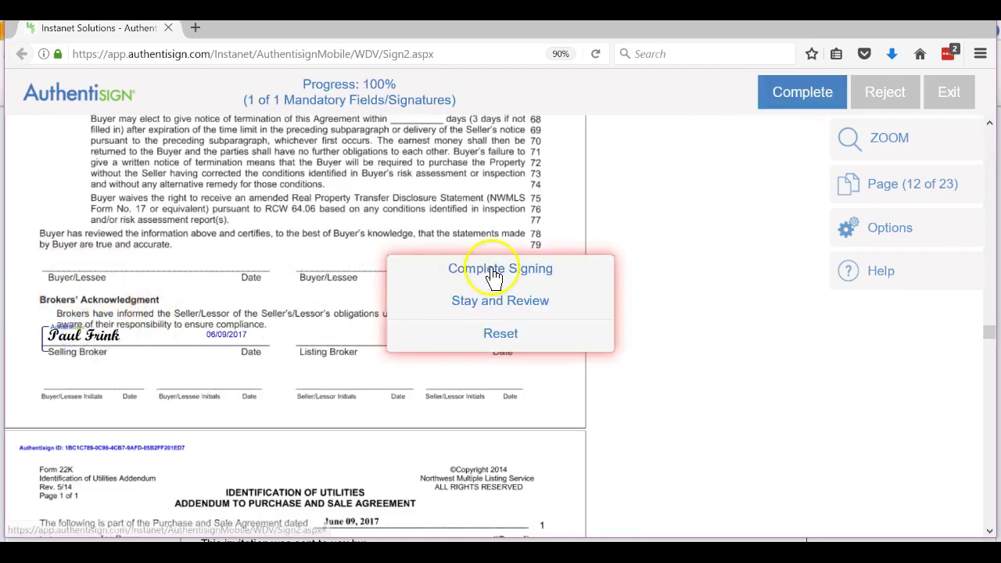
pyautogui.click(492, 268)
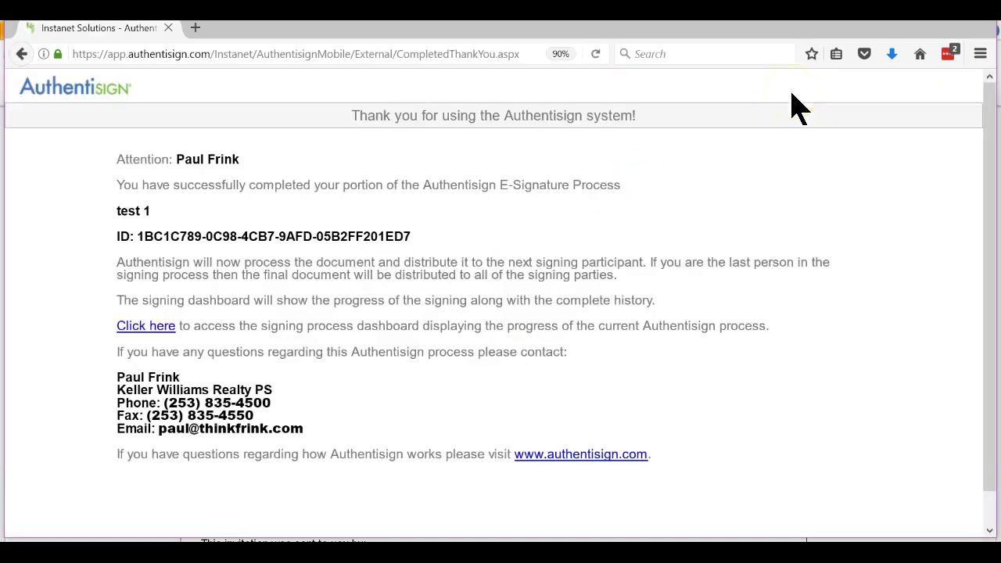
# Step: Close the Firefox signing confirmation tab and the Outlook invitation email window
pyautogui.click(168, 27)
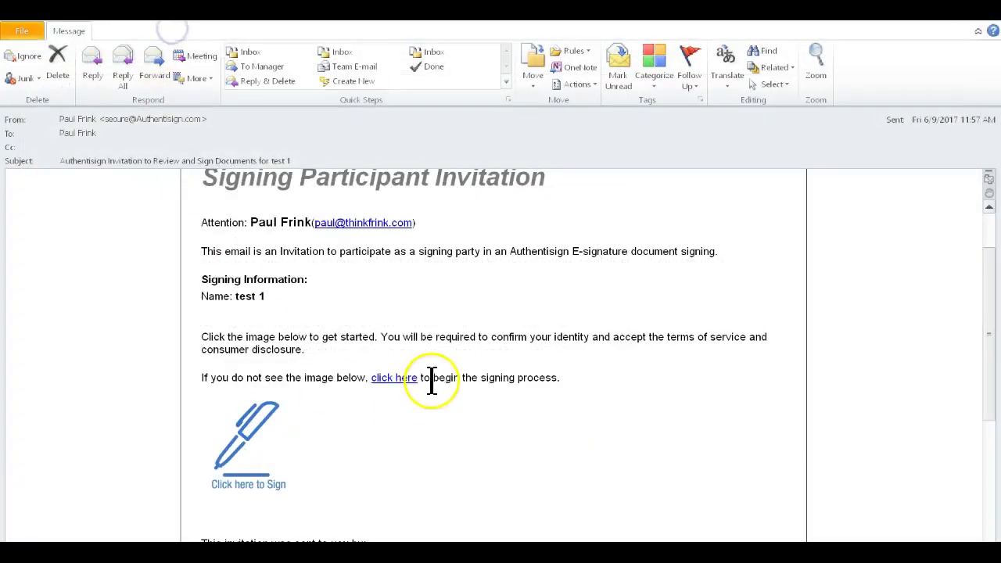
pyautogui.scroll(1, 426, 381)
pyautogui.scroll(1, 426, 387)
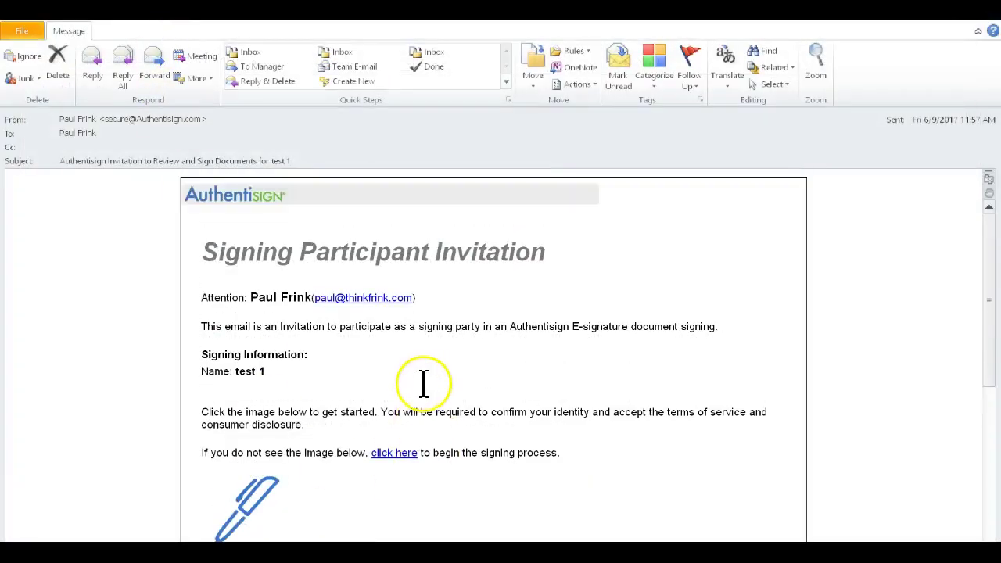
pyautogui.scroll(-1, 429, 390)
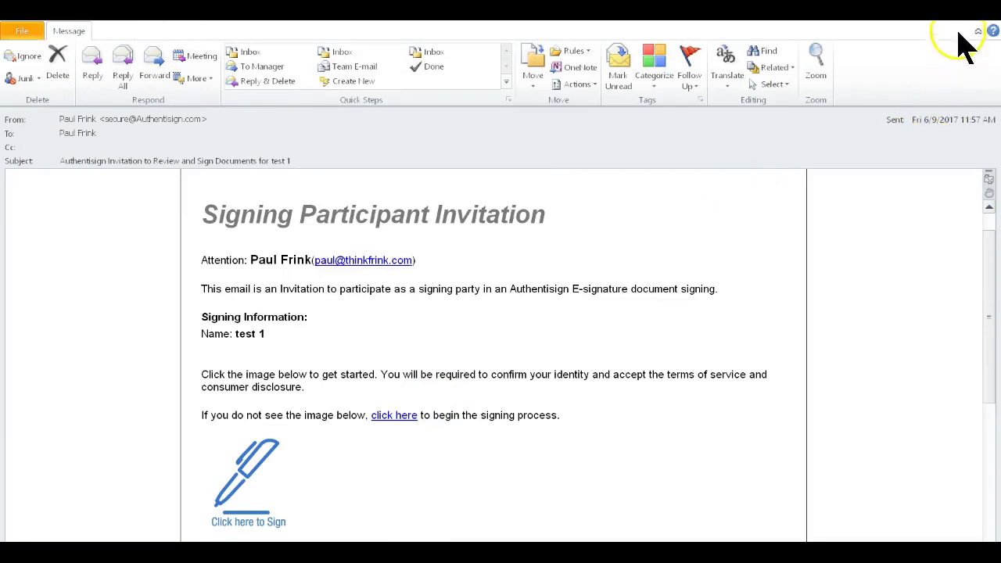
pyautogui.click(987, 8)
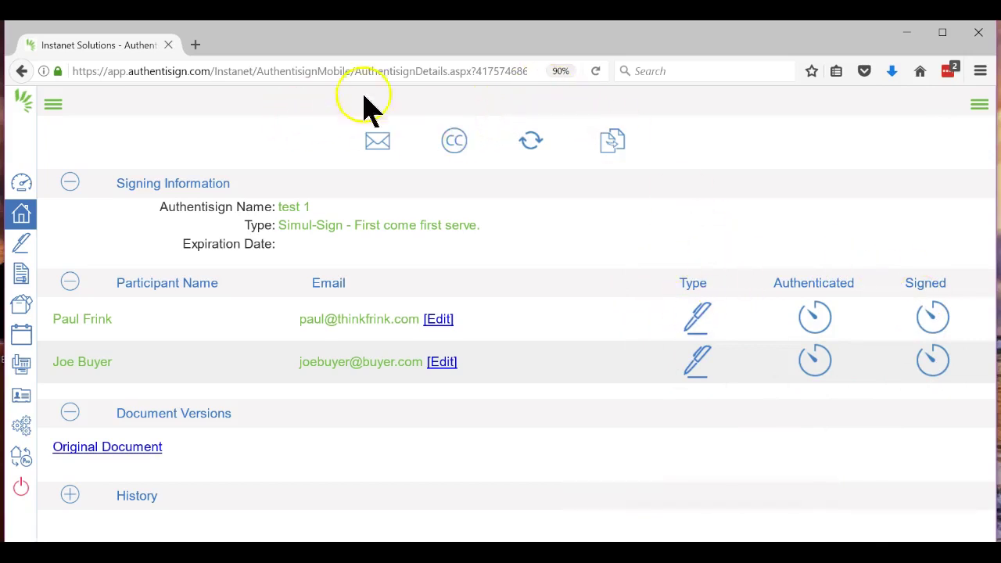
# Step: Reload the test 1 details page, which hits the inactivity-timeout login, then close Firefox
pyautogui.click(594, 71)
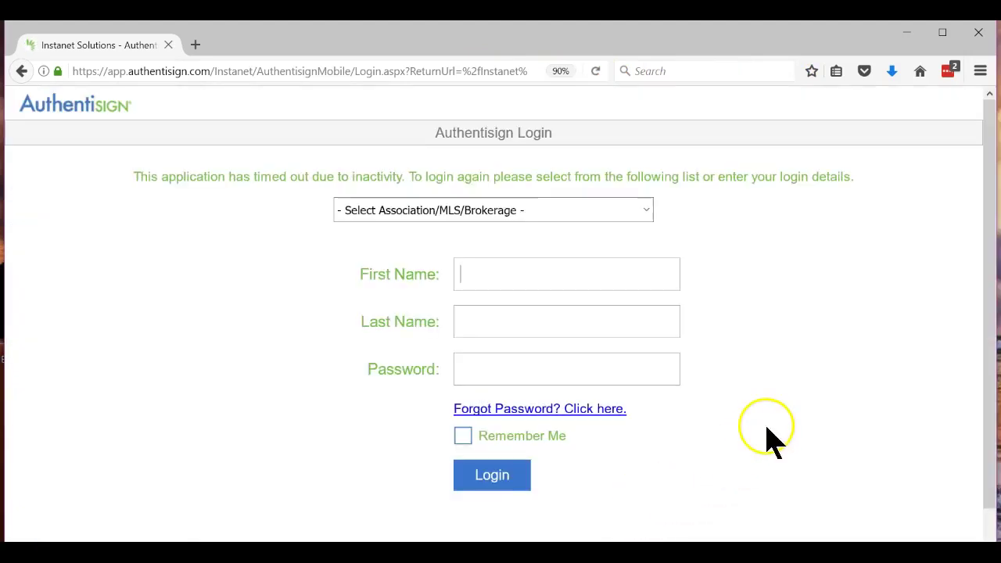
pyautogui.click(168, 44)
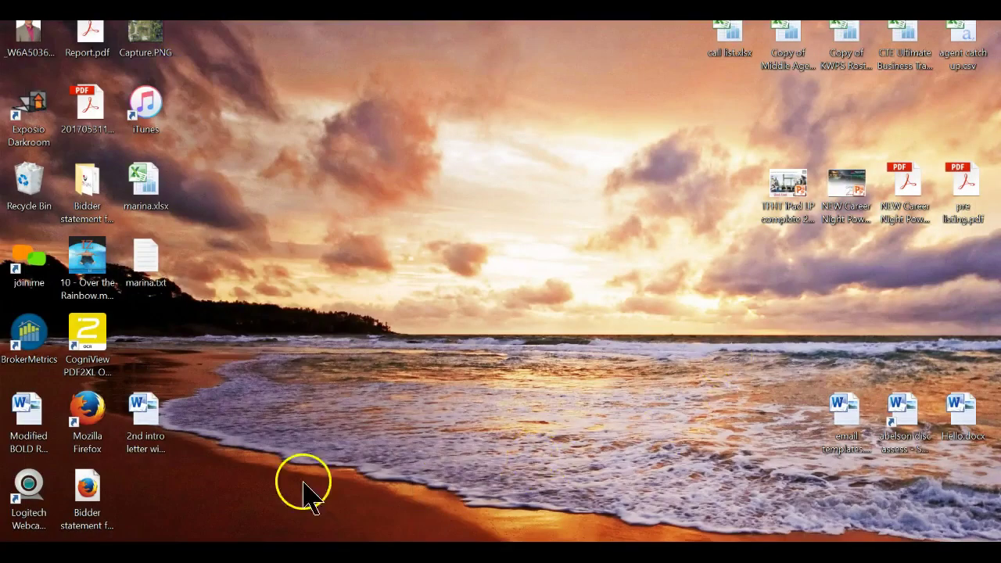